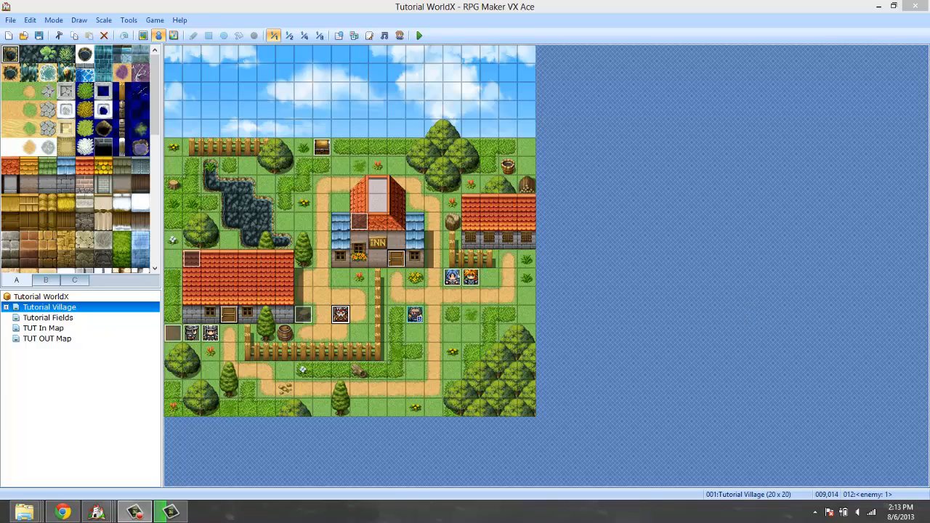
Copy the tool settings block from "User Graphic = $Axe" through "Tool Combo Tool = nil" in the Pearl Documentation script.
{"action": "left_click", "coordinate": [369, 35]}
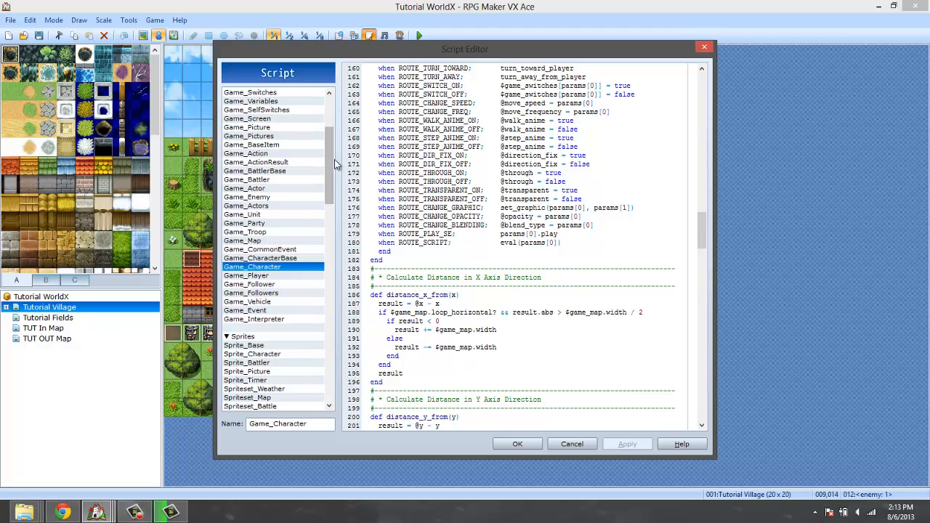
{"action": "left_click_drag", "start_coordinate": [334, 159], "coordinate": [331, 336]}
{"action": "left_click", "coordinate": [296, 310]}
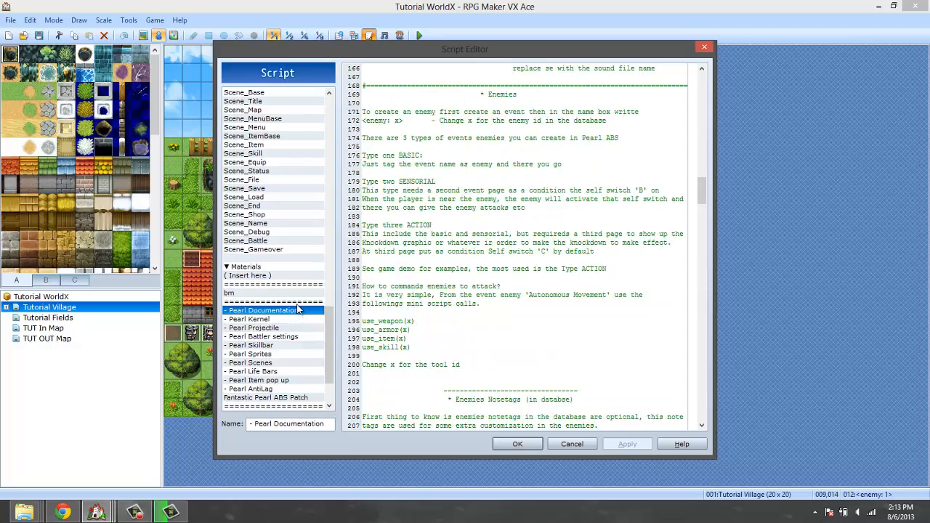
{"action": "scroll", "coordinate": [442, 212], "scroll_direction": "down", "scroll_amount": 20}
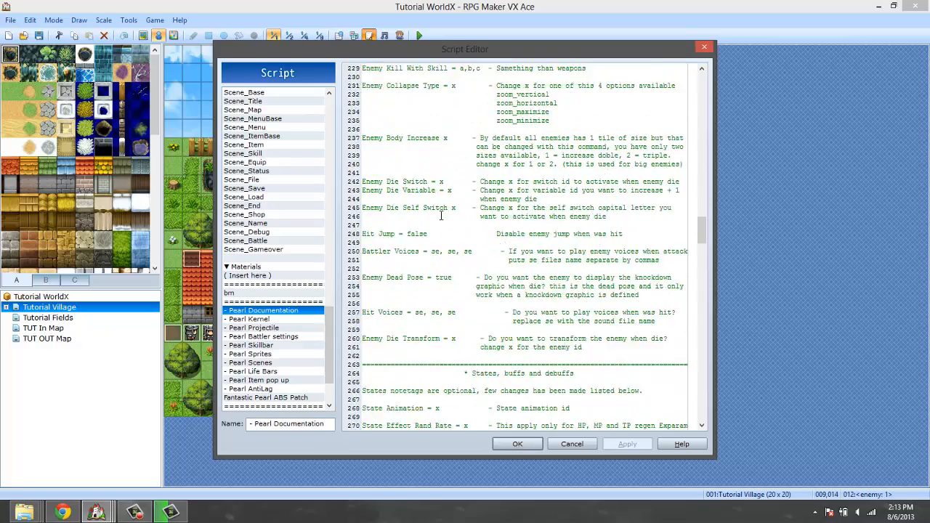
{"action": "scroll", "coordinate": [440, 216], "scroll_direction": "down", "scroll_amount": 20}
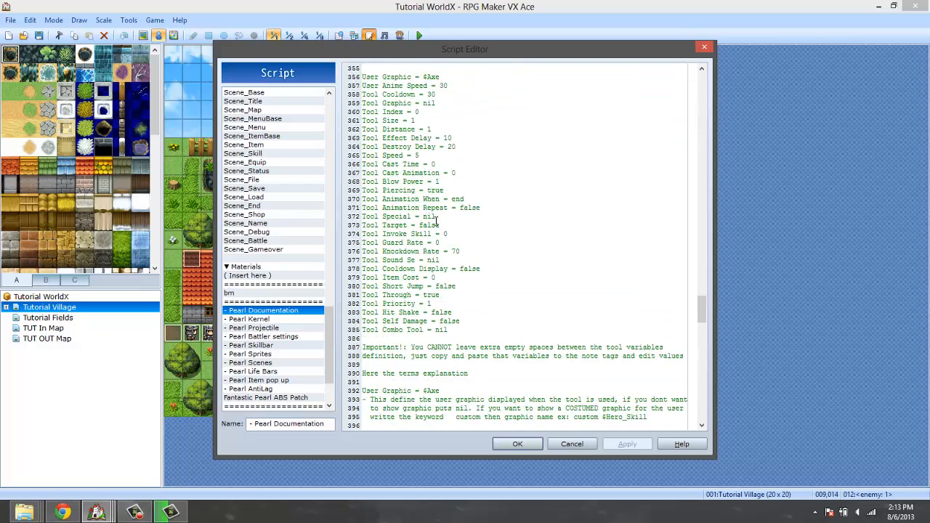
{"action": "scroll", "coordinate": [436, 220], "scroll_direction": "down", "scroll_amount": 1}
{"action": "scroll", "coordinate": [436, 220], "scroll_direction": "up", "scroll_amount": 2}
{"action": "left_click_drag", "start_coordinate": [449, 356], "coordinate": [346, 100]}
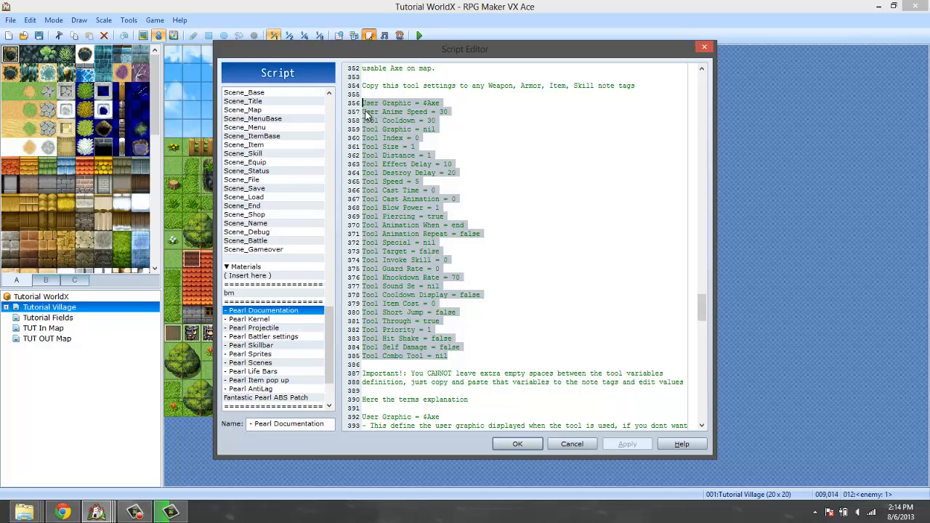
{"action": "right_click", "coordinate": [389, 194]}
{"action": "left_click", "coordinate": [435, 240]}
{"action": "left_click", "coordinate": [572, 444]}
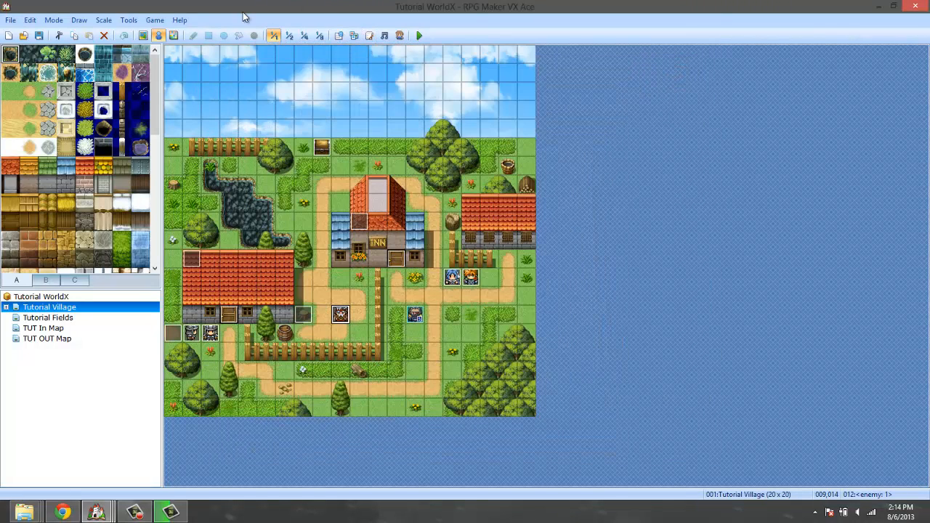
Open the database and raise the maximum number of weapons to 4.
{"action": "left_click", "coordinate": [128, 20]}
{"action": "left_click", "coordinate": [134, 35]}
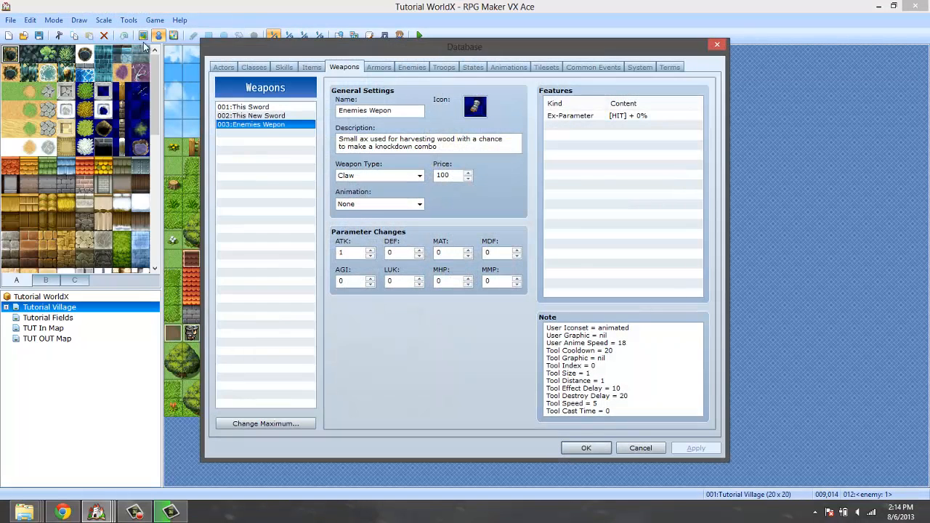
{"action": "left_click_drag", "start_coordinate": [598, 335], "coordinate": [607, 223]}
{"action": "left_click", "coordinate": [622, 356]}
{"action": "left_click", "coordinate": [242, 423]}
{"action": "left_click", "coordinate": [250, 427]}
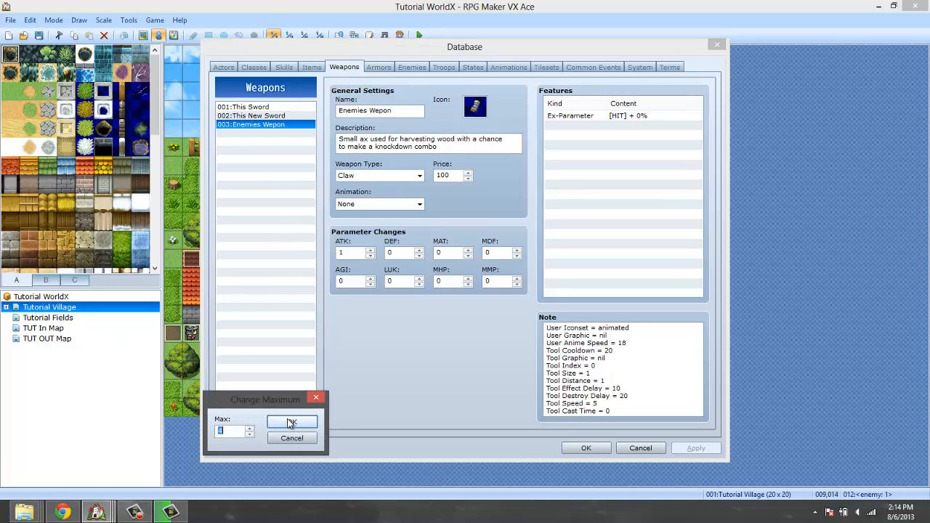
{"action": "left_click", "coordinate": [290, 422]}
Name the new weapon 004 "Peral Sword" and give it a sword icon.
{"action": "left_click", "coordinate": [260, 127]}
{"action": "left_click", "coordinate": [260, 134]}
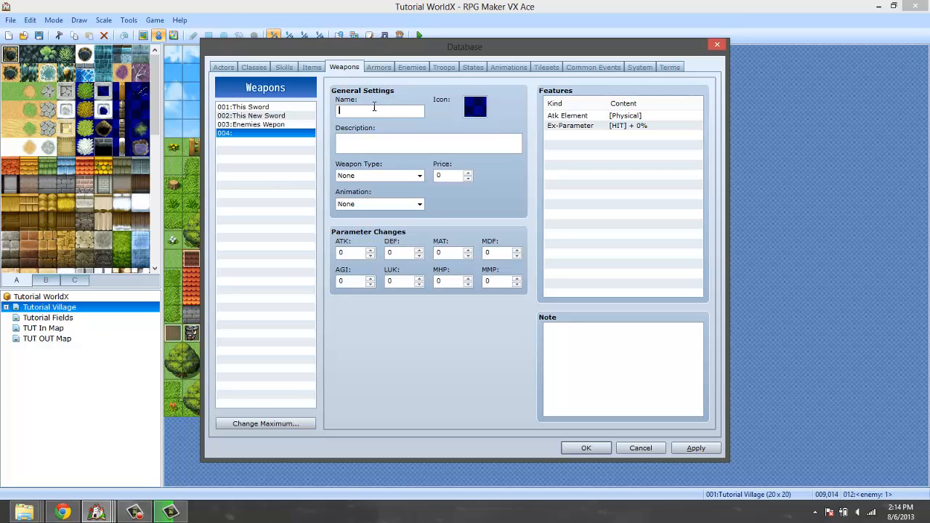
{"action": "type", "text": "Peral Sword"}
{"action": "double_click", "coordinate": [475, 107]}
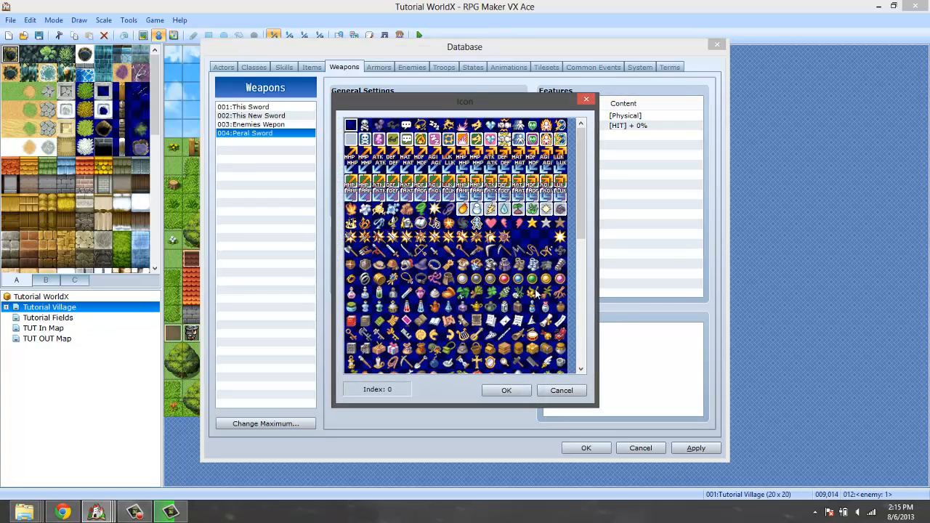
{"action": "double_click", "coordinate": [392, 252]}
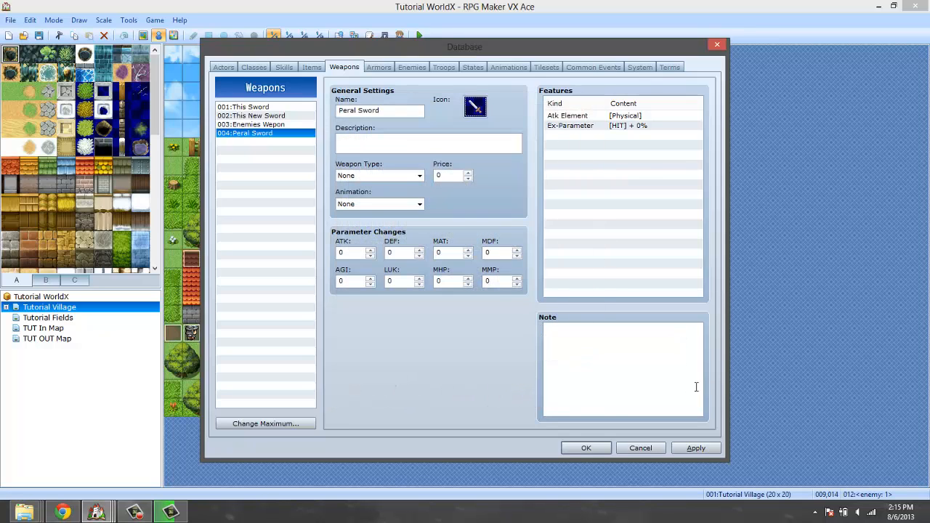
Paste the copied tool settings into the Peral Sword's note and save the database changes.
{"action": "left_click", "coordinate": [668, 348]}
{"action": "key", "text": "ctrl+v"}
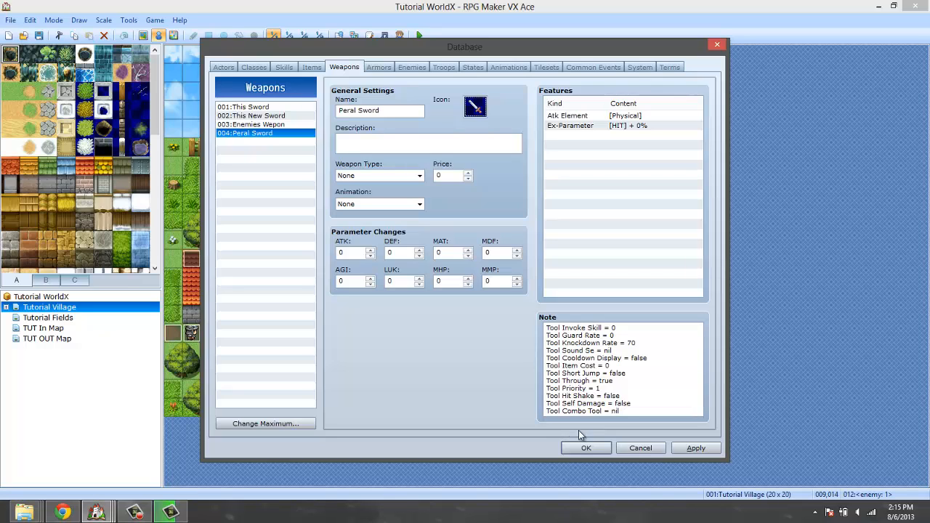
{"action": "left_click_drag", "start_coordinate": [642, 398], "coordinate": [627, 346]}
{"action": "left_click", "coordinate": [621, 337]}
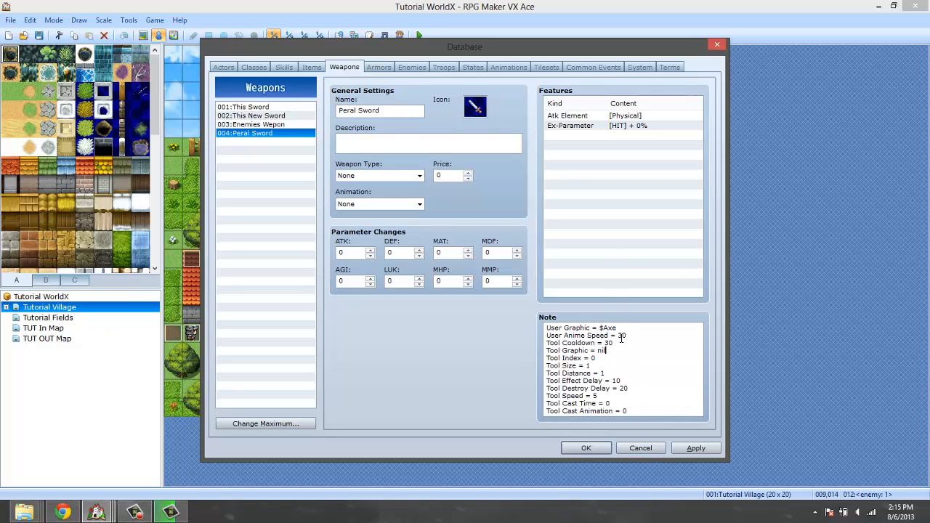
{"action": "left_click", "coordinate": [585, 448]}
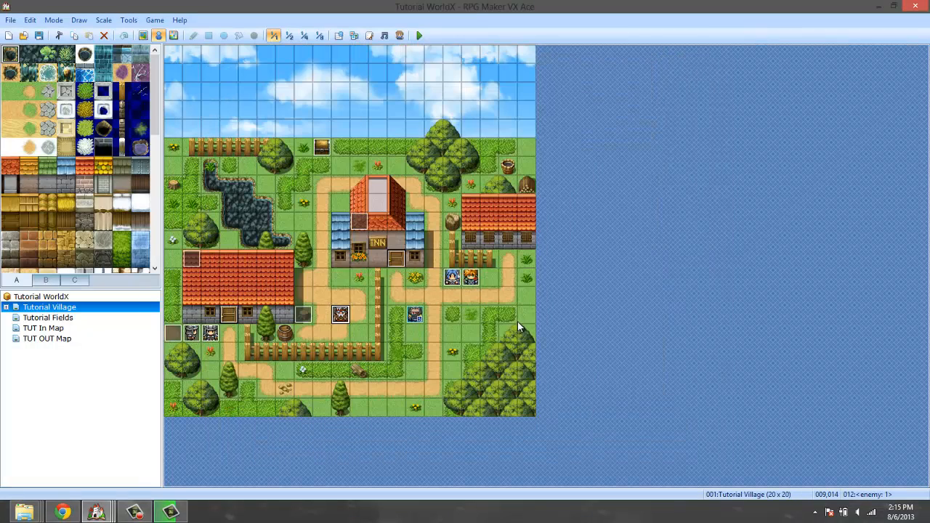
Open the treasure chest event in the village and delete its Change Items command.
{"action": "double_click", "coordinate": [323, 147]}
{"action": "right_click", "coordinate": [471, 202]}
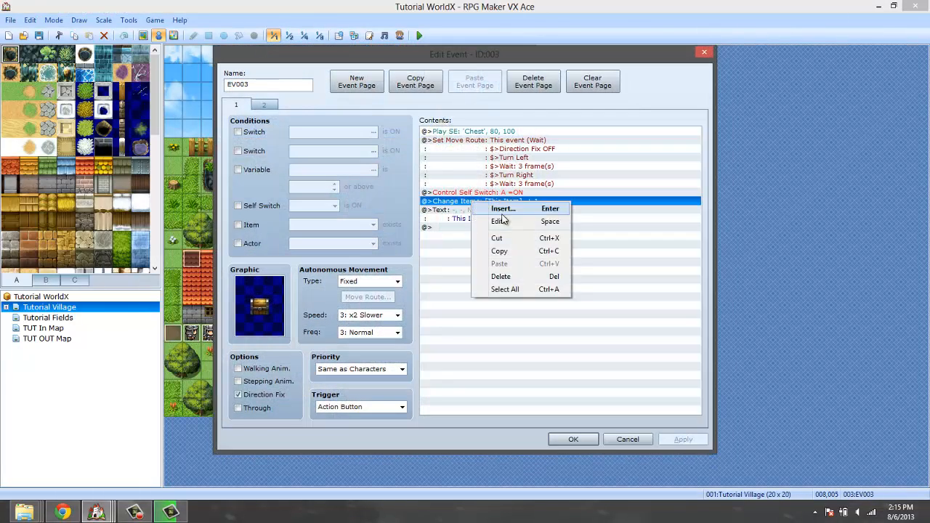
{"action": "left_click", "coordinate": [498, 220]}
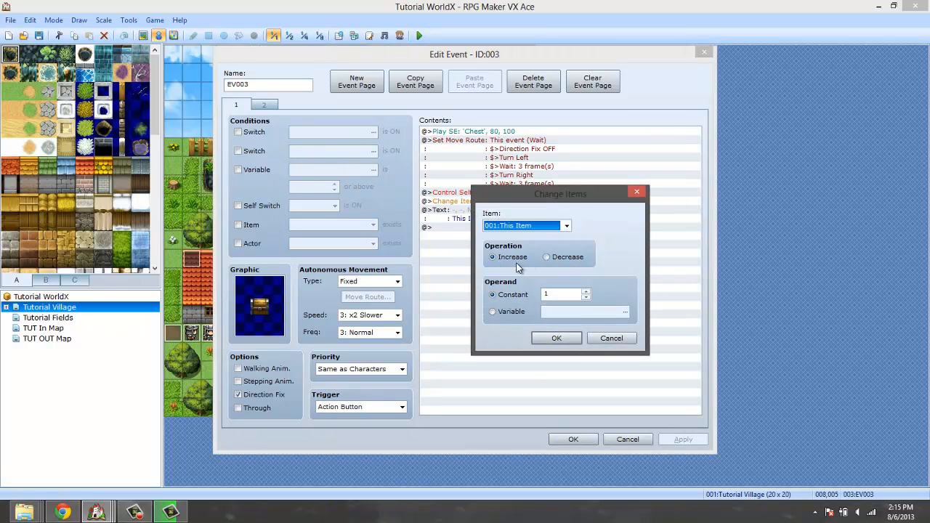
{"action": "left_click", "coordinate": [616, 342]}
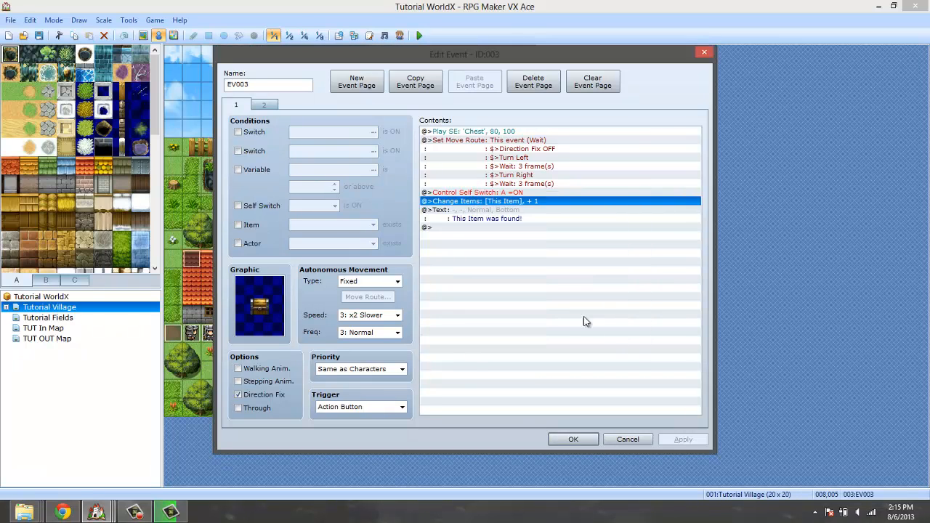
{"action": "key", "text": "Delete"}
Insert a Change Weapons command that adds 1 Peral Sword to the chest event and delete its text message.
{"action": "right_click", "coordinate": [477, 212]}
{"action": "left_click", "coordinate": [517, 220]}
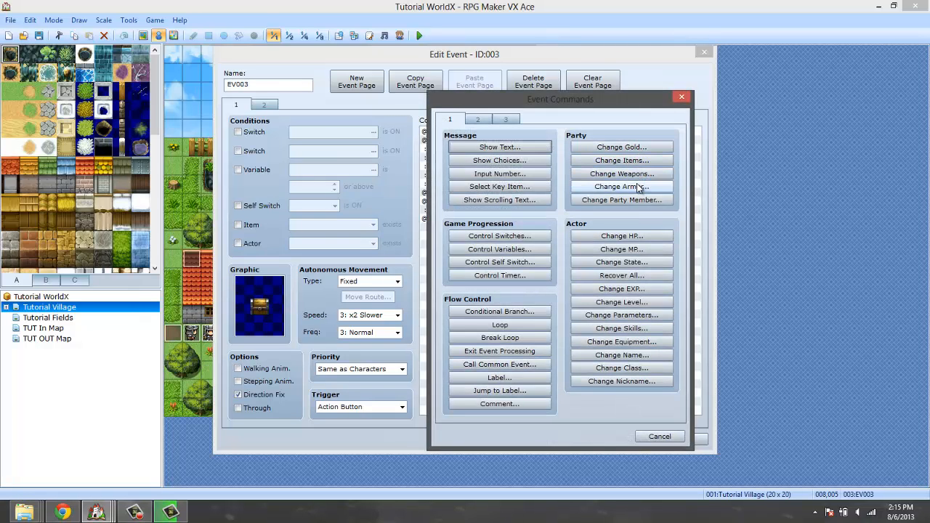
{"action": "left_click", "coordinate": [644, 186]}
{"action": "left_click", "coordinate": [640, 183]}
{"action": "left_click", "coordinate": [635, 174]}
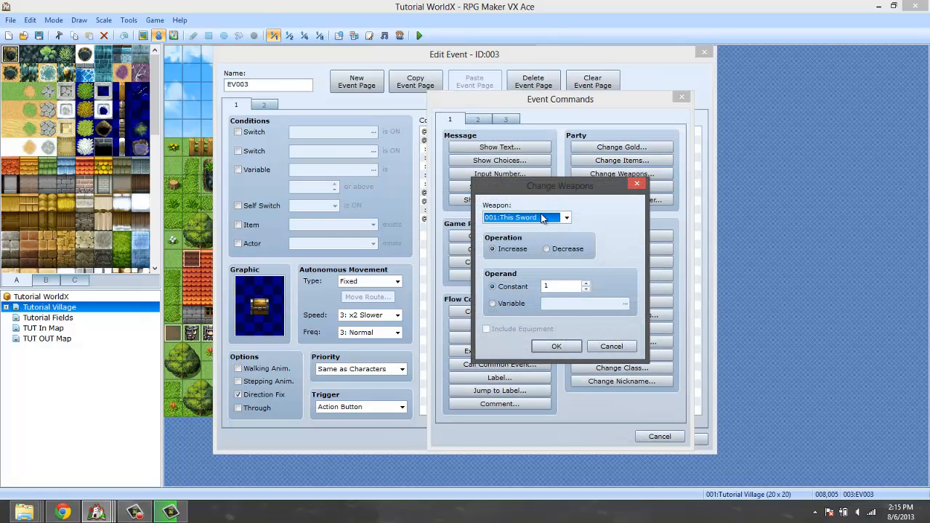
{"action": "left_click", "coordinate": [556, 347]}
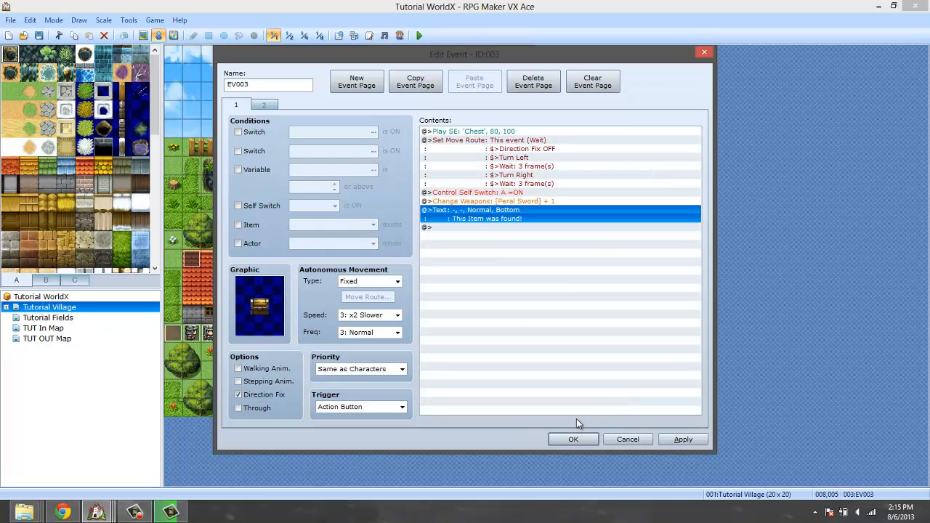
{"action": "key", "text": "Delete"}
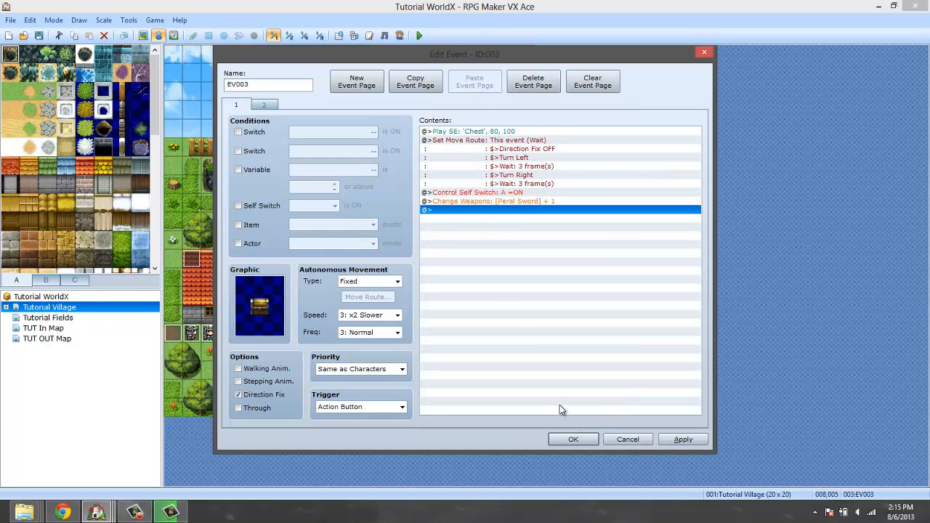
{"action": "left_click", "coordinate": [573, 439]}
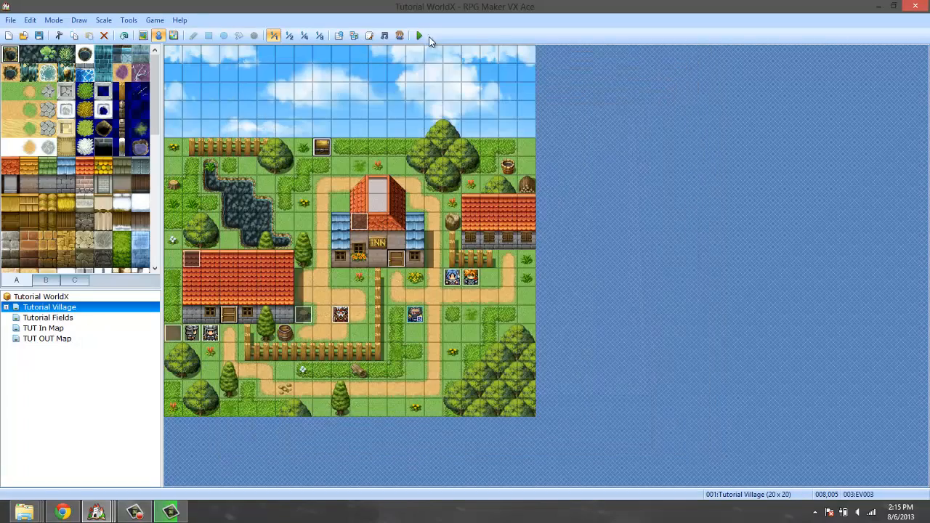
Start a playtest and collect the weapon from the treasure chest.
{"action": "left_click", "coordinate": [418, 35]}
{"action": "left_click", "coordinate": [432, 284]}
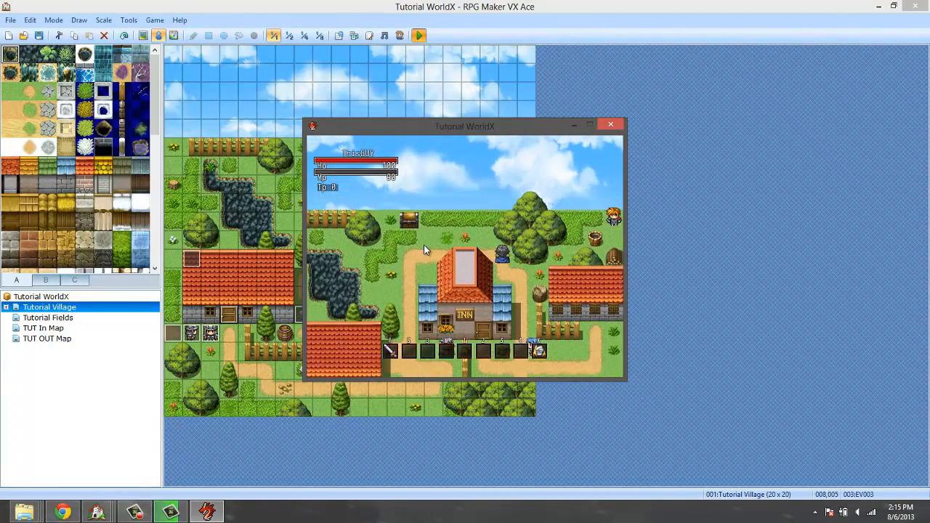
{"action": "key", "text": "Left"}
{"action": "key", "text": "Return"}
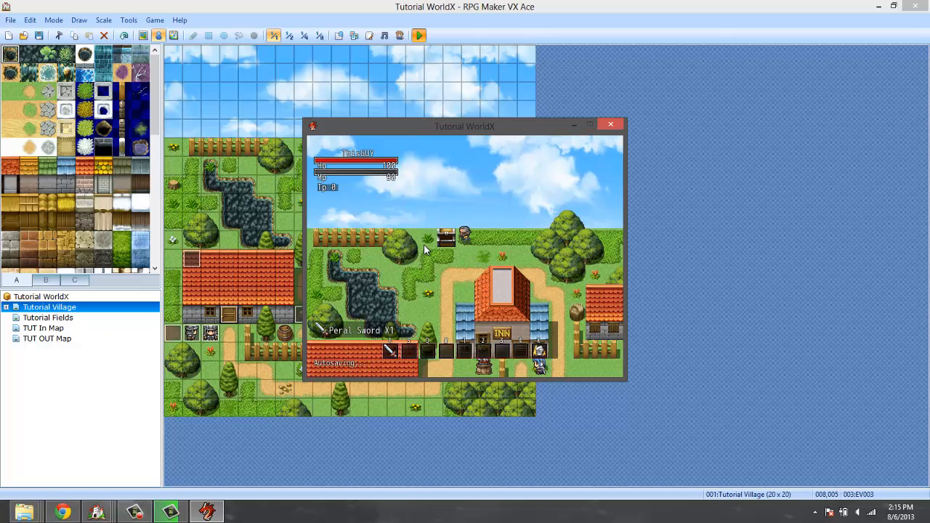
Check the character's weapon slot in the in-game equipment menu for the Peral Sword.
{"action": "key", "text": "Right"}
{"action": "key", "text": "Escape"}
{"action": "key", "text": "Escape"}
{"action": "key", "text": "Escape"}
{"action": "key", "text": "Down"}
{"action": "key", "text": "Down"}
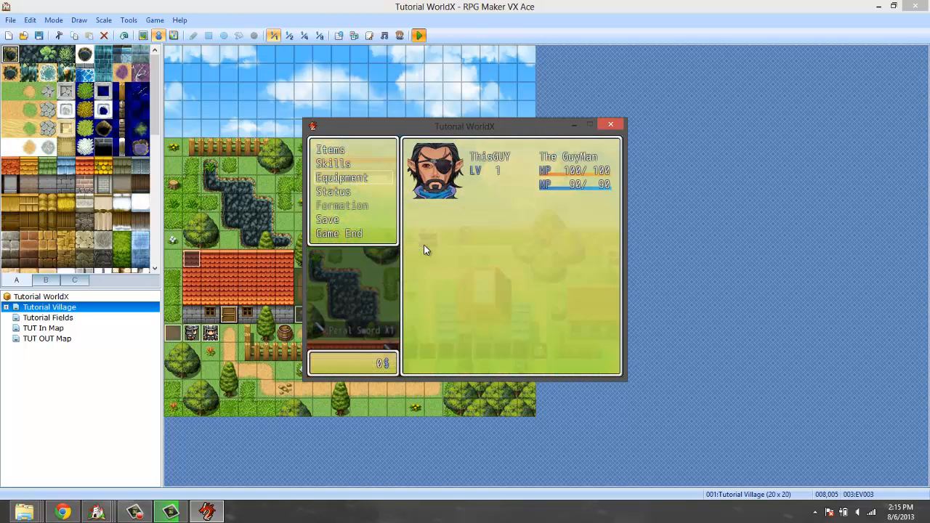
{"action": "key", "text": "Return"}
{"action": "key", "text": "Return"}
{"action": "key", "text": "Return"}
{"action": "key", "text": "Return"}
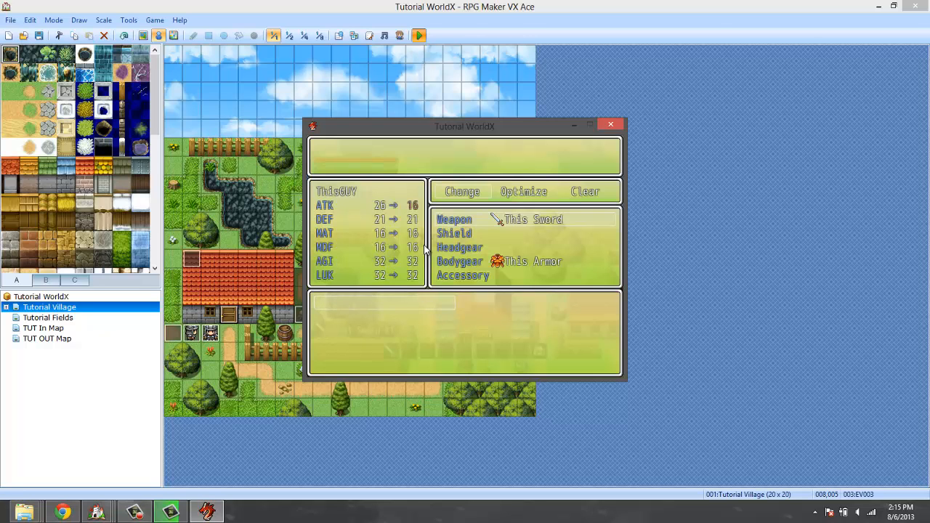
Leave the in-game menus and end the playtest.
{"action": "key", "text": "Escape"}
{"action": "key", "text": "Escape"}
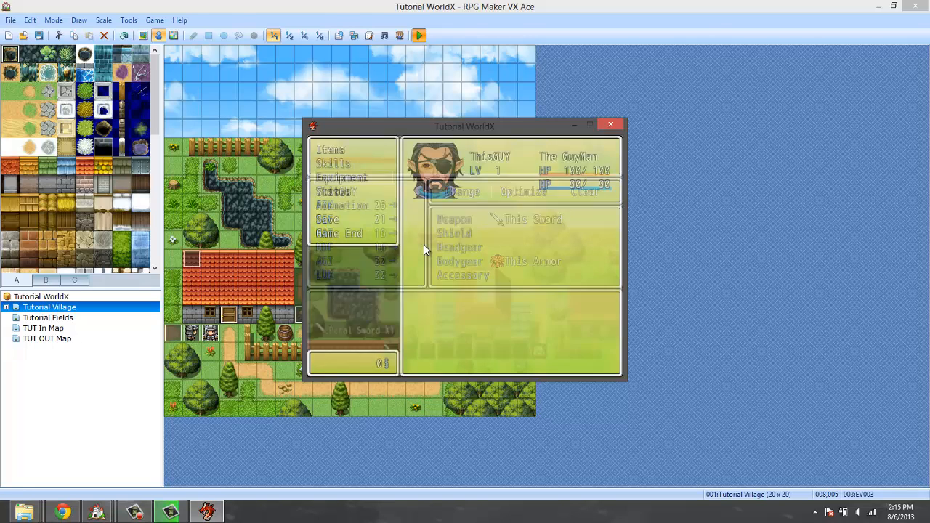
{"action": "key", "text": "Escape"}
{"action": "key", "text": "Escape"}
{"action": "left_click", "coordinate": [609, 119]}
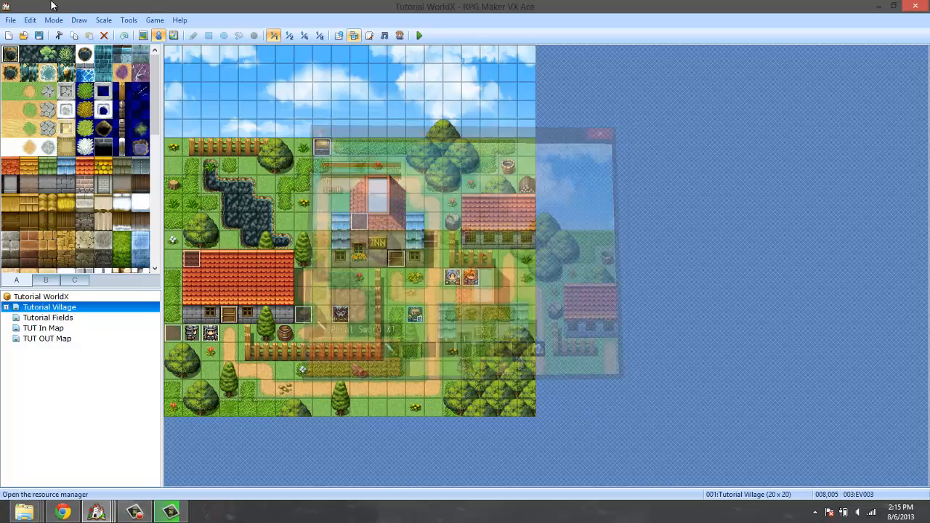
Reopen the database and compare the Peral Sword's weapon type with the weapon types the actor can equip.
{"action": "left_click", "coordinate": [127, 22]}
{"action": "left_click", "coordinate": [134, 34]}
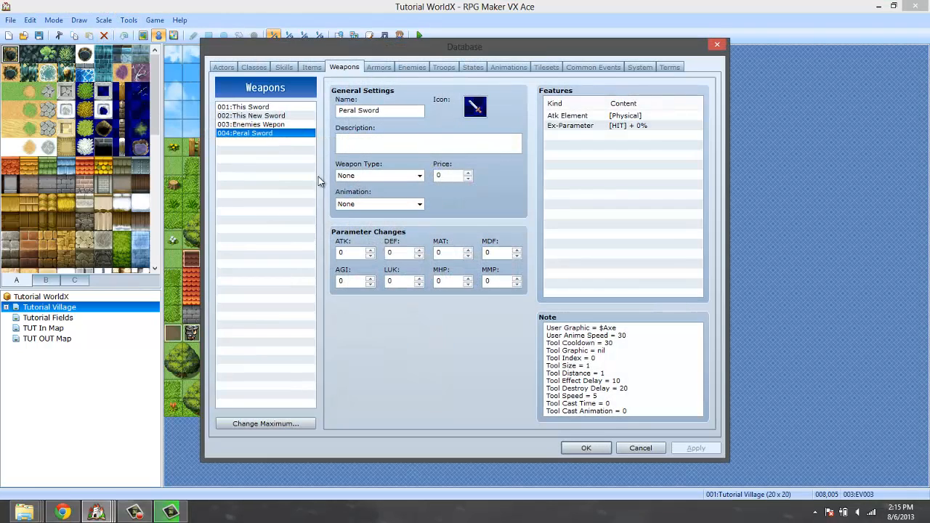
{"action": "left_click", "coordinate": [380, 177]}
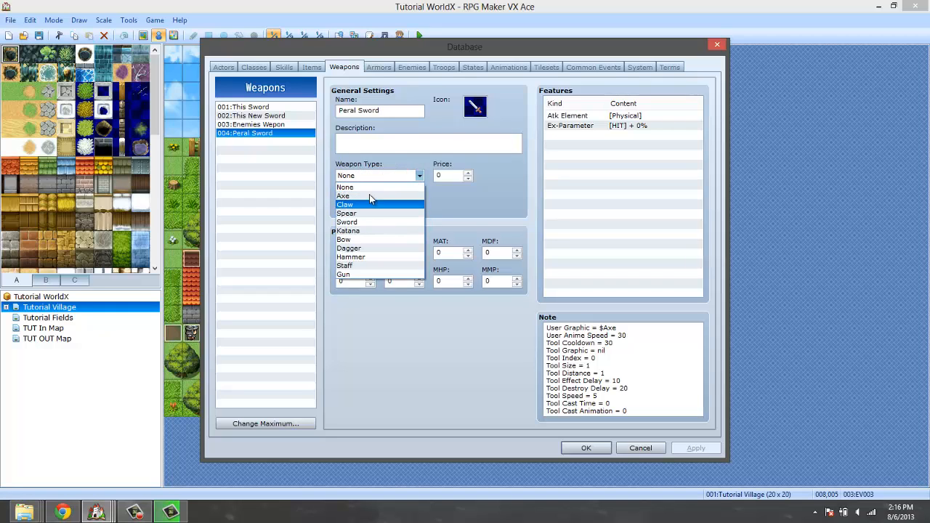
{"action": "left_click", "coordinate": [362, 186]}
{"action": "left_click", "coordinate": [224, 68]}
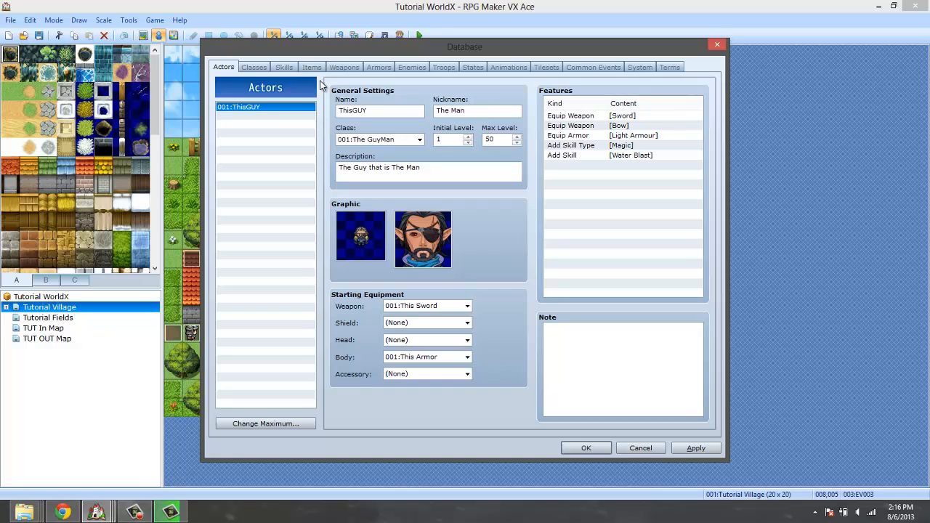
{"action": "left_click", "coordinate": [251, 67]}
{"action": "left_click", "coordinate": [412, 67]}
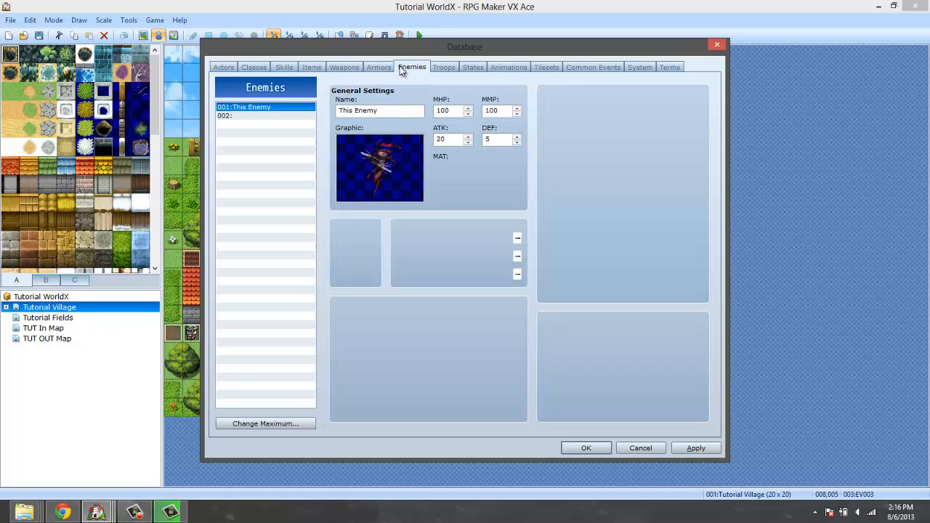
{"action": "left_click", "coordinate": [379, 67]}
{"action": "left_click", "coordinate": [344, 66]}
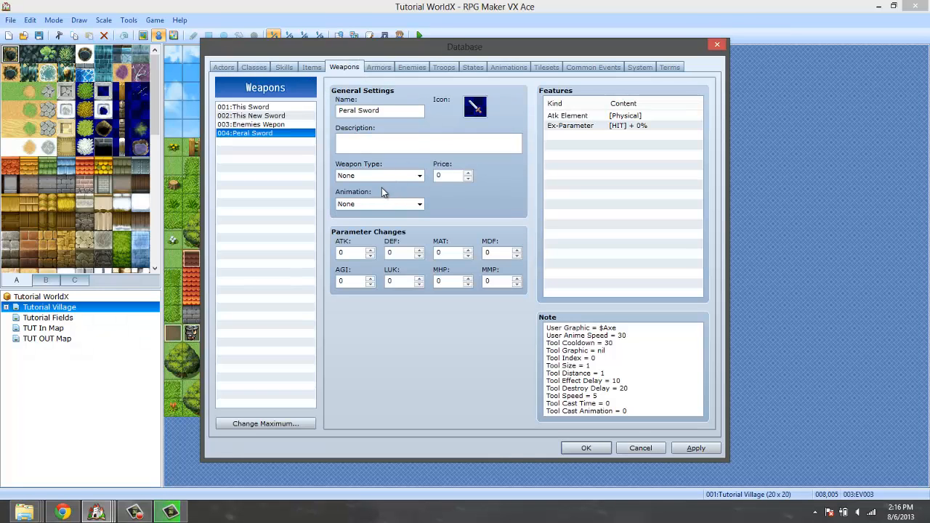
Set the Peral Sword's weapon type to Sword and save the database changes.
{"action": "left_click", "coordinate": [372, 178]}
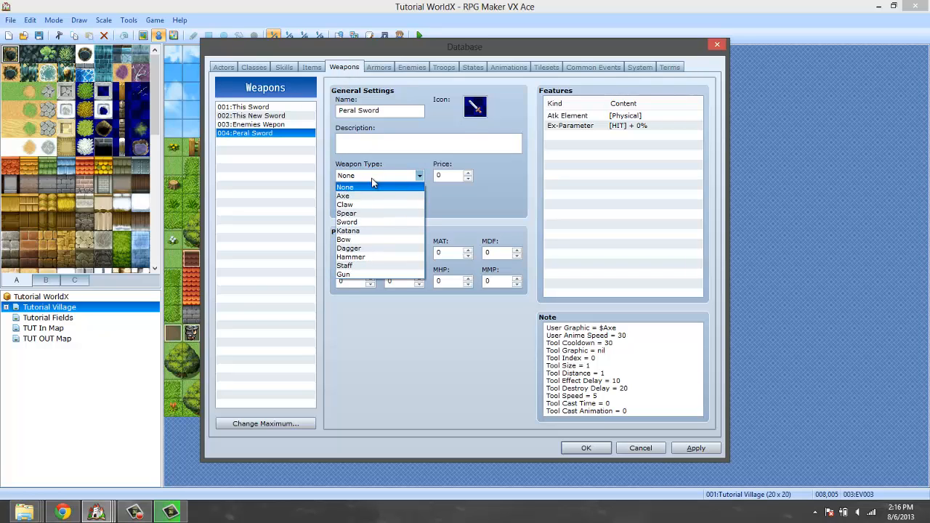
{"action": "left_click", "coordinate": [363, 222]}
{"action": "left_click", "coordinate": [581, 447]}
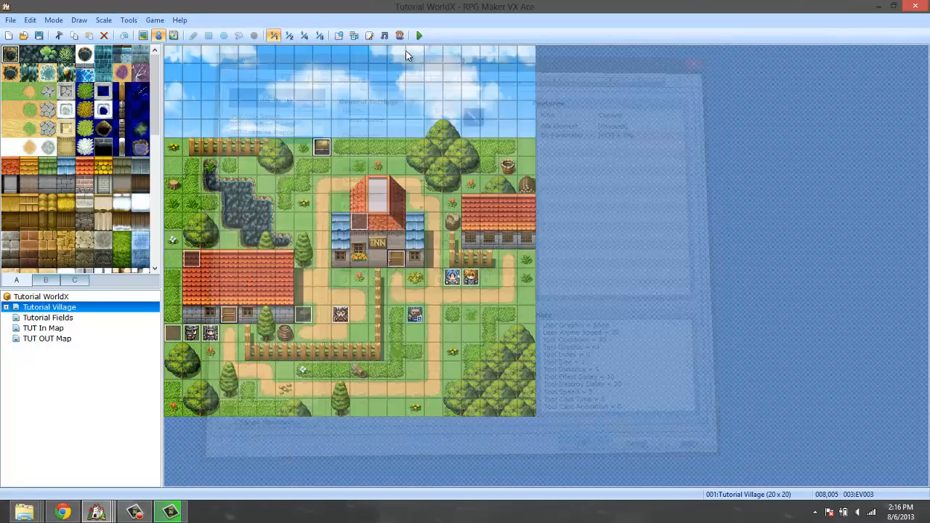
Save the project, start a new game in a playtest, and collect the Peral Sword from the chest.
{"action": "left_click", "coordinate": [419, 35]}
{"action": "left_click", "coordinate": [420, 281]}
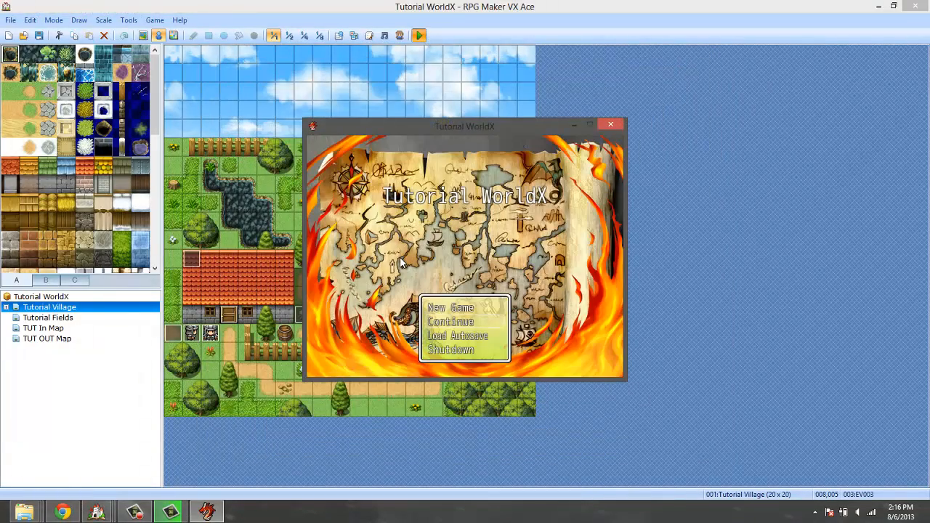
{"action": "key", "text": "Return"}
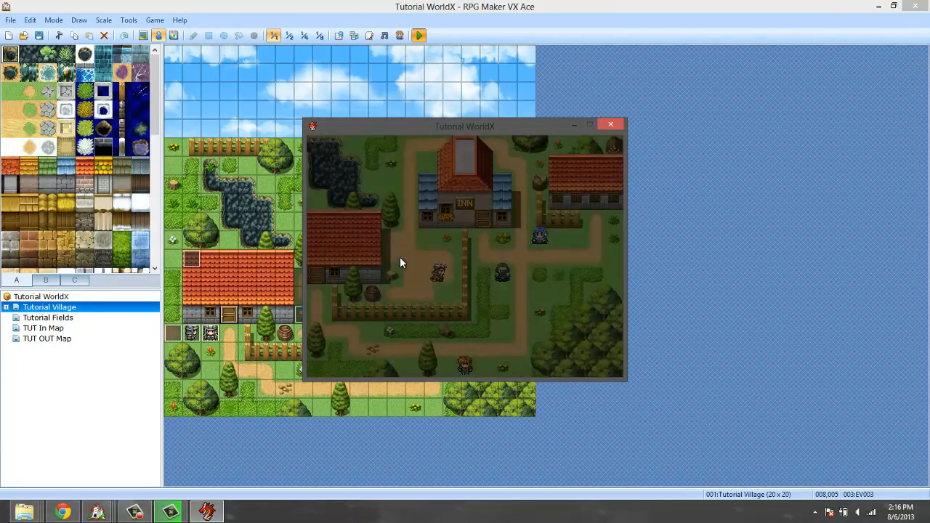
{"action": "key", "text": "Up"}
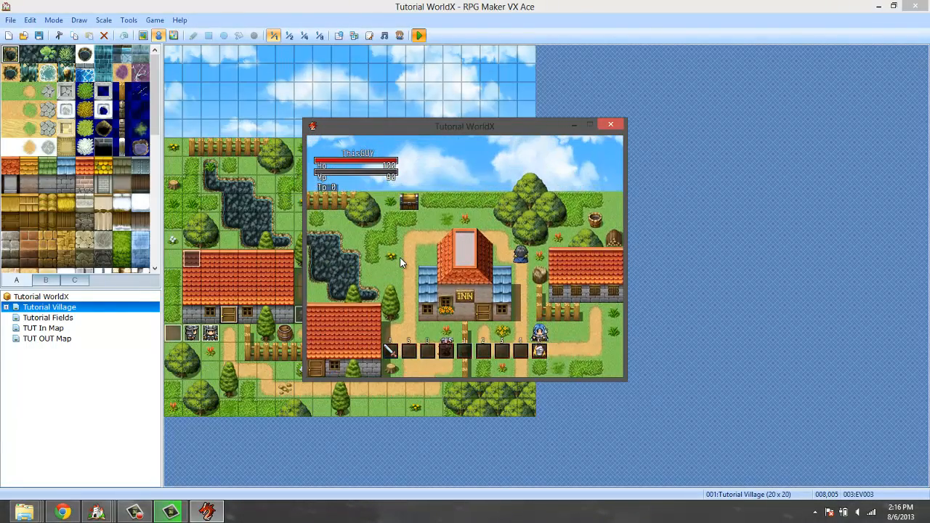
{"action": "key", "text": "Left"}
{"action": "key", "text": "Up"}
{"action": "key", "text": "alt+Return"}
{"action": "key", "text": "alt+Return"}
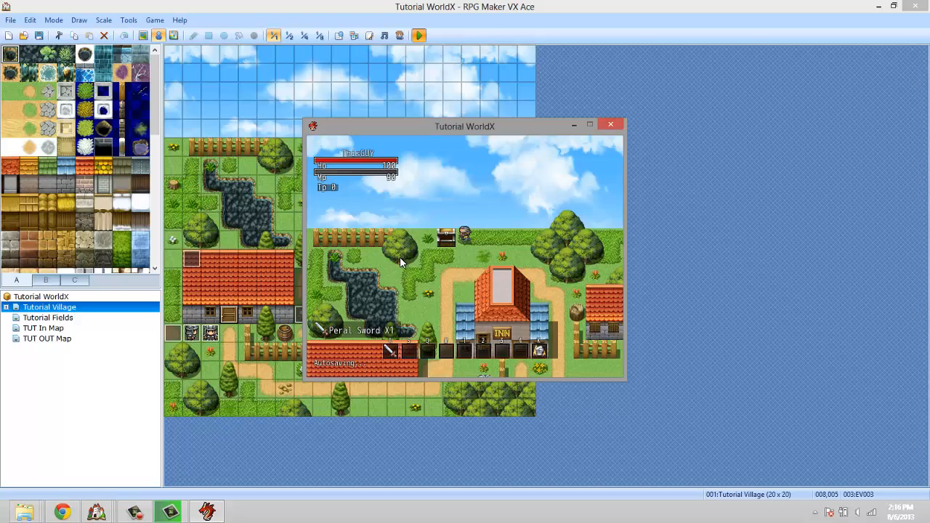
Equip the Peral Sword in the character's weapon slot and return to the map.
{"action": "key", "text": "Right"}
{"action": "key", "text": "Down"}
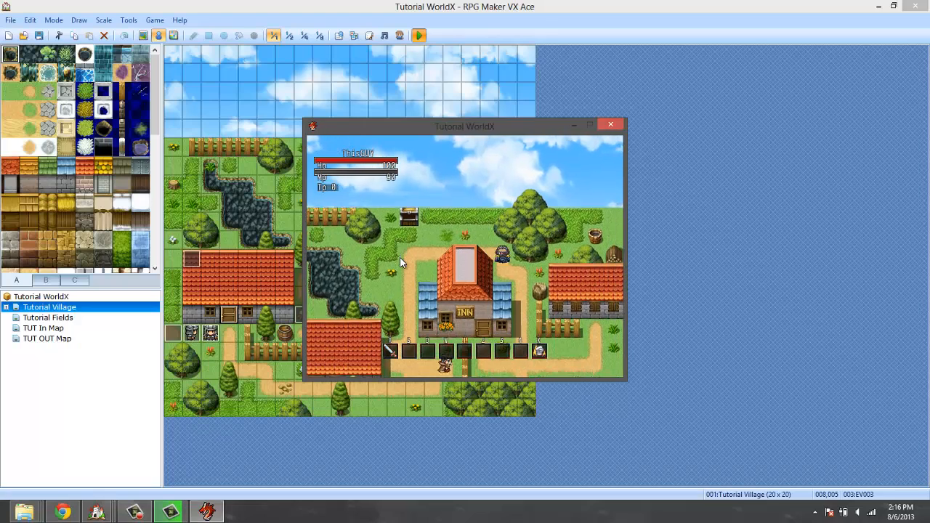
{"action": "key", "text": "Escape"}
{"action": "key", "text": "Escape"}
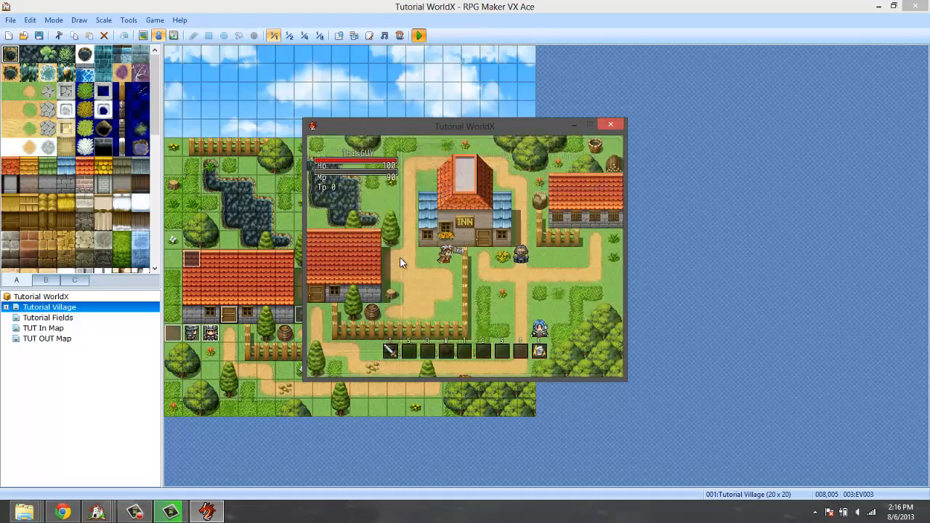
{"action": "key", "text": "Down"}
{"action": "key", "text": "Escape"}
{"action": "key", "text": "Down"}
{"action": "key", "text": "Down"}
{"action": "key", "text": "Return"}
{"action": "key", "text": "Return"}
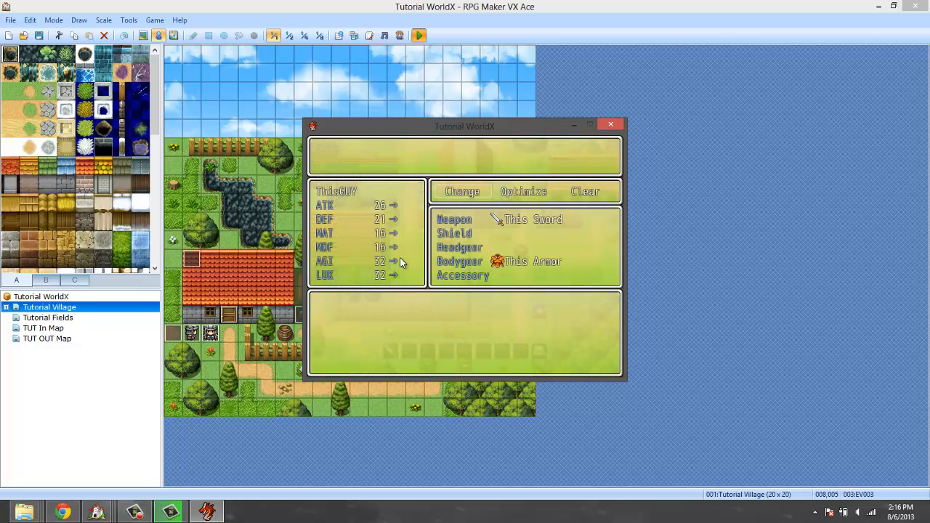
{"action": "key", "text": "Return"}
{"action": "key", "text": "Return"}
{"action": "key", "text": "Return"}
{"action": "key", "text": "Escape"}
{"action": "key", "text": "Escape"}
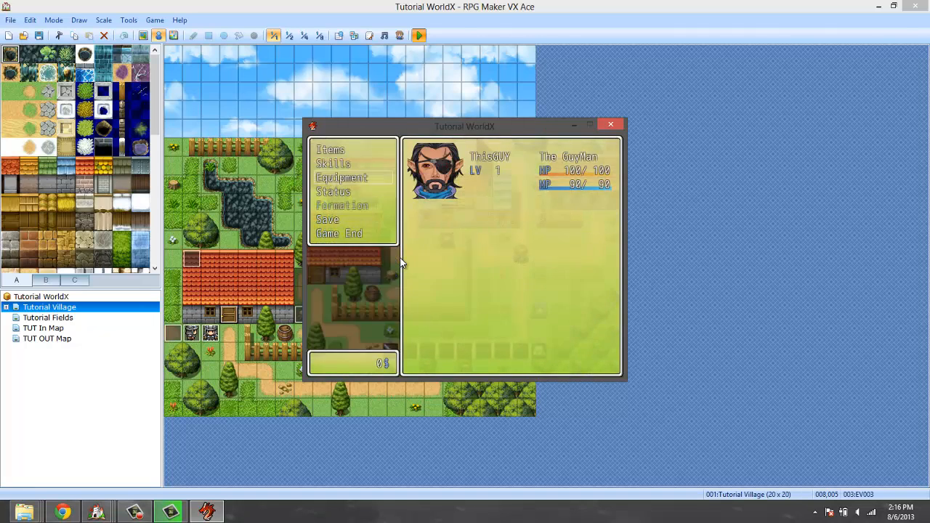
{"action": "key", "text": "Escape"}
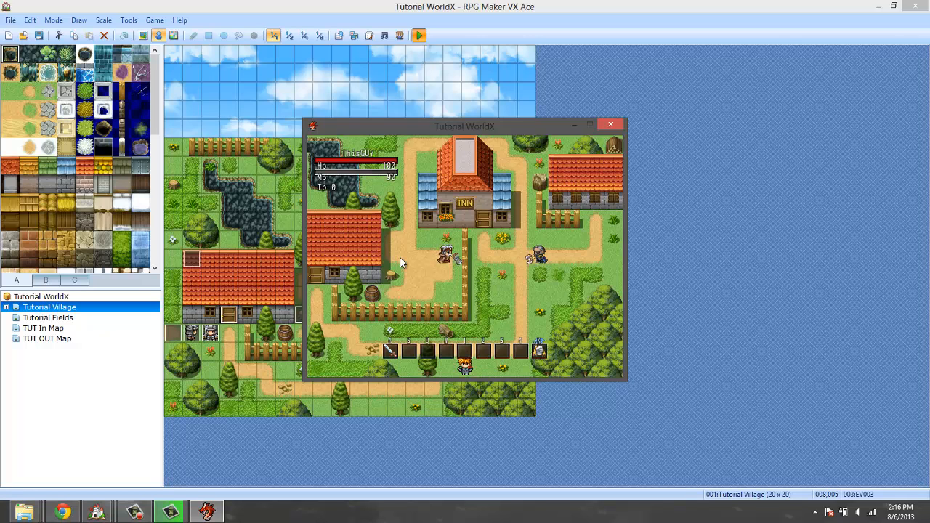
End the playtest and return to the map editor.
{"action": "key", "text": "Escape"}
{"action": "key", "text": "Escape"}
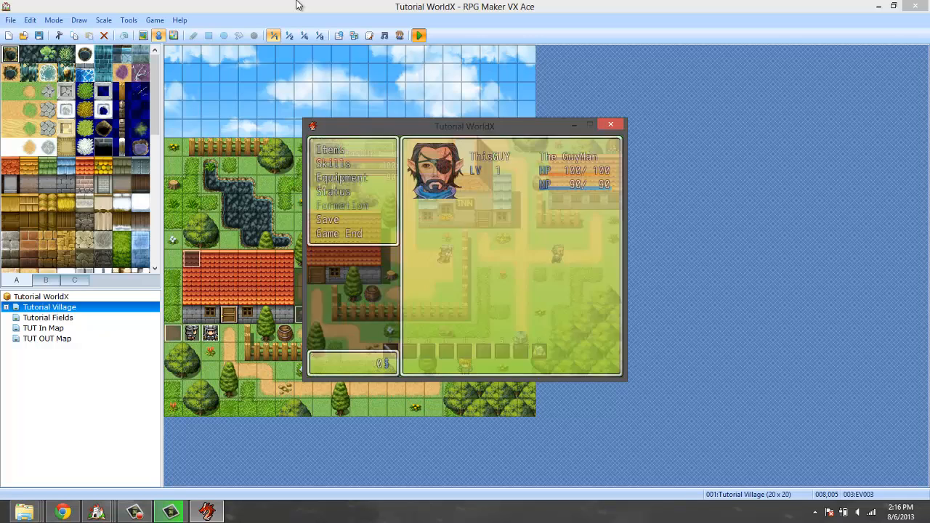
{"action": "left_click", "coordinate": [605, 124]}
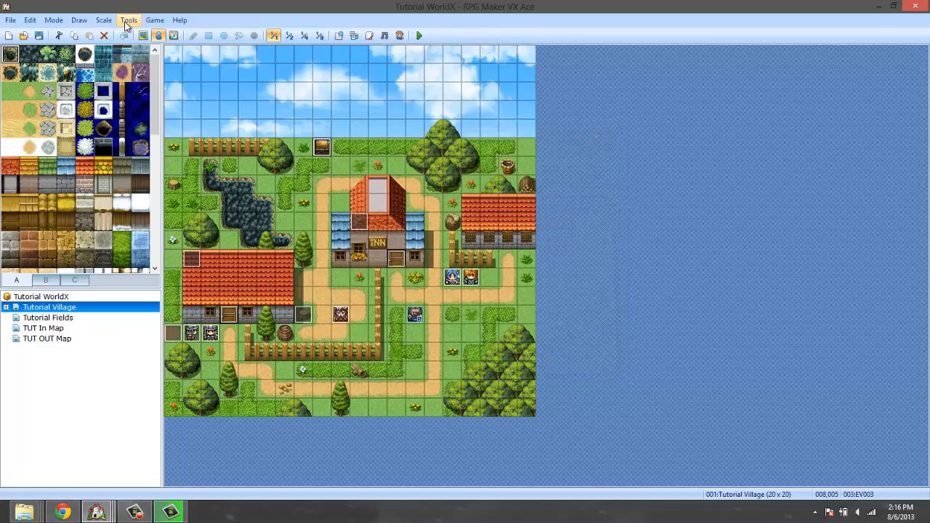
Change the User Graphic tag in the Peral Sword's database note to nil and save the database changes.
{"action": "left_click", "coordinate": [129, 20]}
{"action": "left_click", "coordinate": [149, 33]}
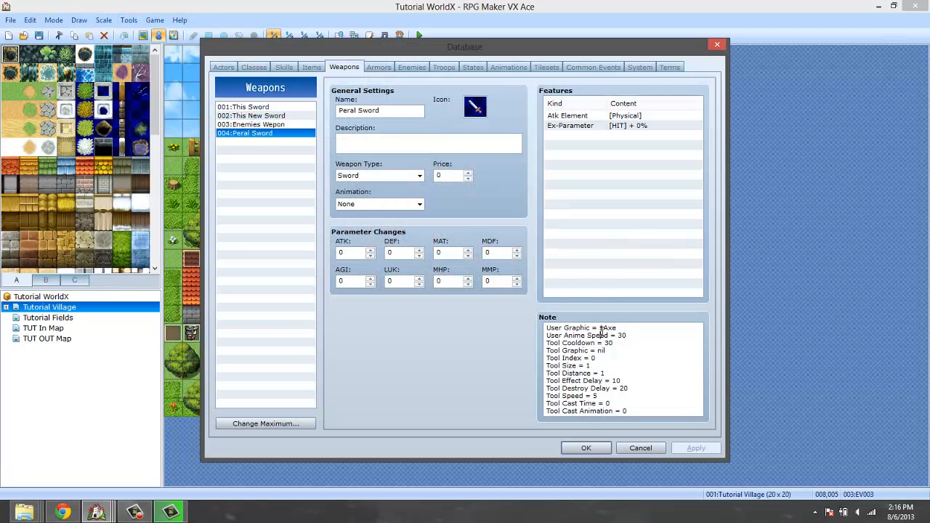
{"action": "left_click_drag", "start_coordinate": [602, 331], "coordinate": [597, 333]}
{"action": "left_click", "coordinate": [597, 326]}
{"action": "key", "text": "BackSpace"}
{"action": "key", "text": "BackSpace"}
{"action": "key", "text": "BackSpace"}
{"action": "key", "text": "BackSpace"}
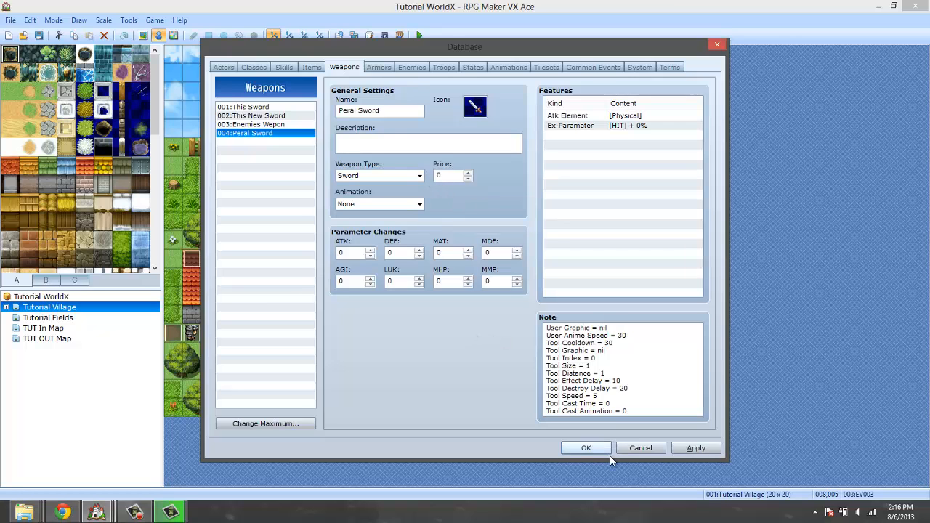
{"action": "left_click", "coordinate": [586, 448]}
Copy the tag "User Iconset = animated" from the Fantastic Pearl ABS Patch script and leave the script editor unchanged.
{"action": "left_click", "coordinate": [372, 37]}
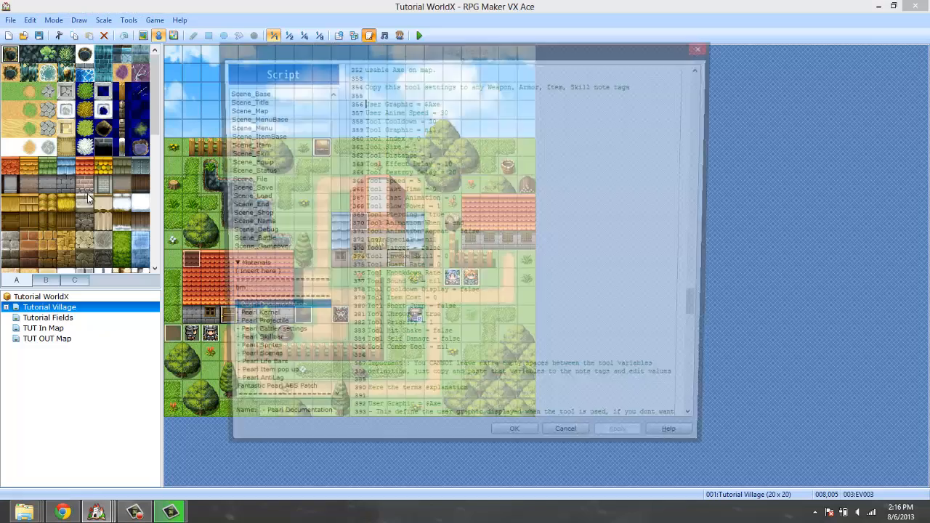
{"action": "left_click", "coordinate": [276, 398]}
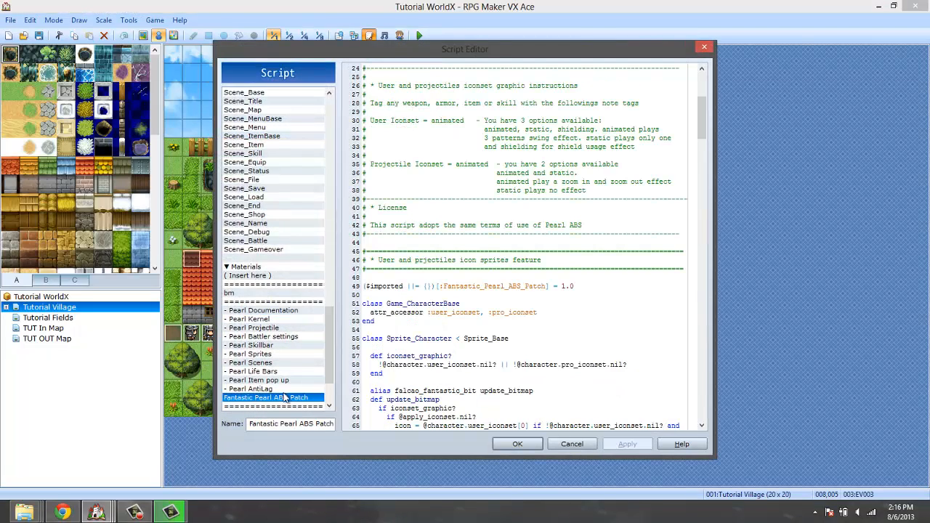
{"action": "left_click", "coordinate": [473, 230]}
{"action": "left_click_drag", "start_coordinate": [465, 119], "coordinate": [371, 119]}
{"action": "key", "text": "ctrl+c"}
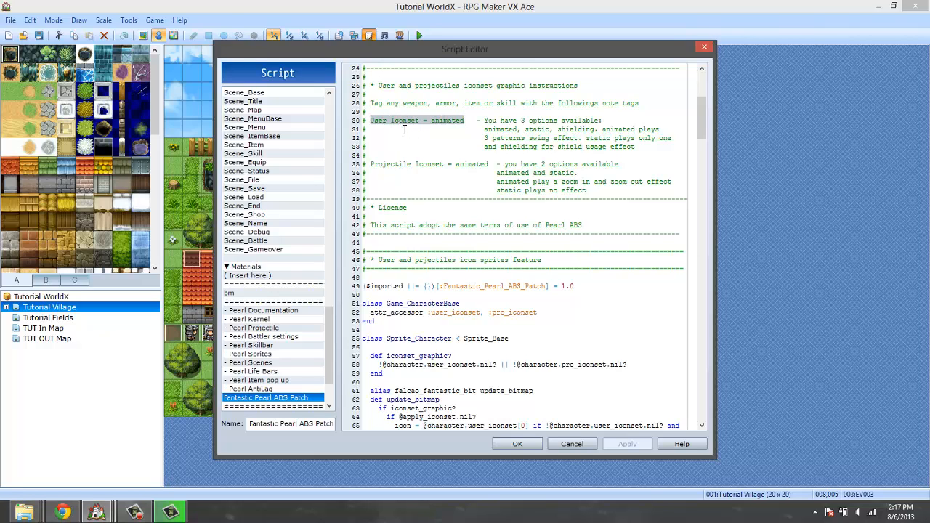
{"action": "left_click", "coordinate": [571, 444]}
Paste "User Iconset = animated" as the first line of the Peral Sword's note and save the database changes.
{"action": "left_click", "coordinate": [129, 20]}
{"action": "left_click", "coordinate": [140, 34]}
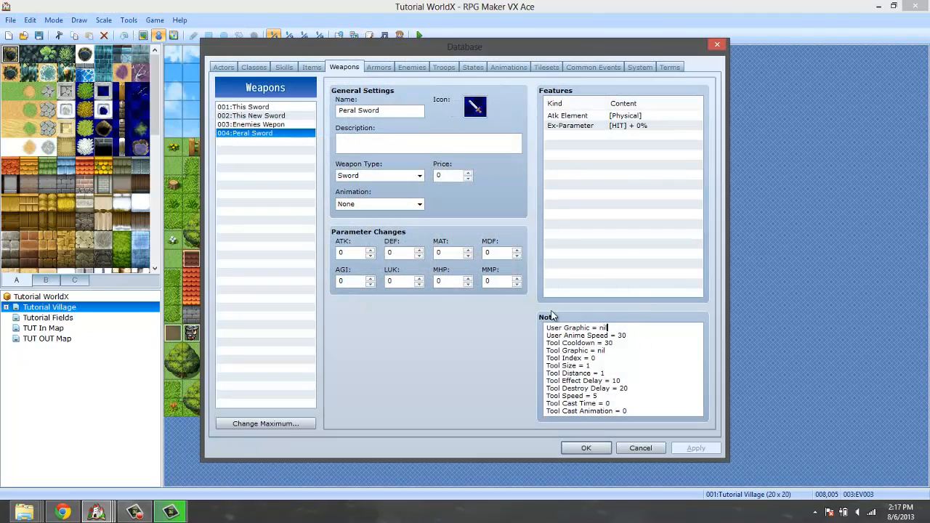
{"action": "left_click", "coordinate": [538, 329]}
{"action": "key", "text": "ctrl+v"}
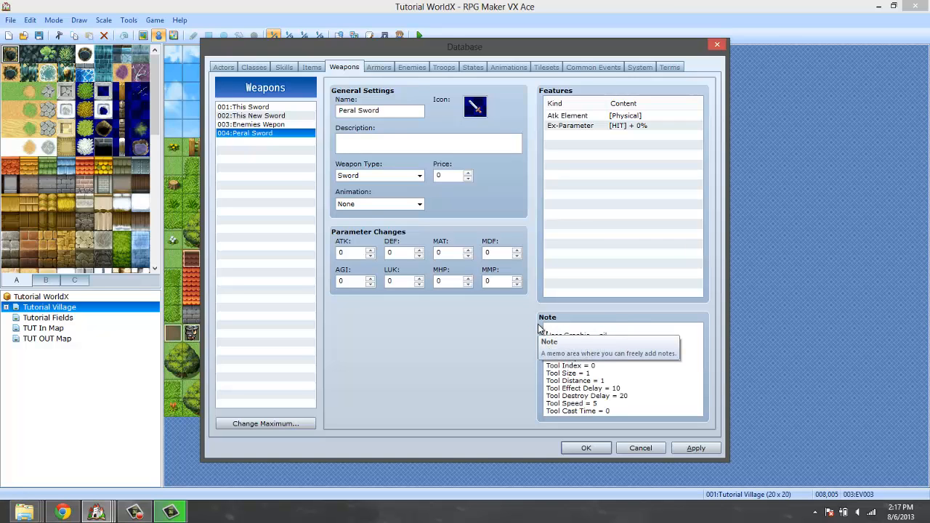
{"action": "left_click", "coordinate": [585, 447]}
Save the project, start a new playtest, and take the Peral Sword from the village chest.
{"action": "left_click", "coordinate": [425, 39]}
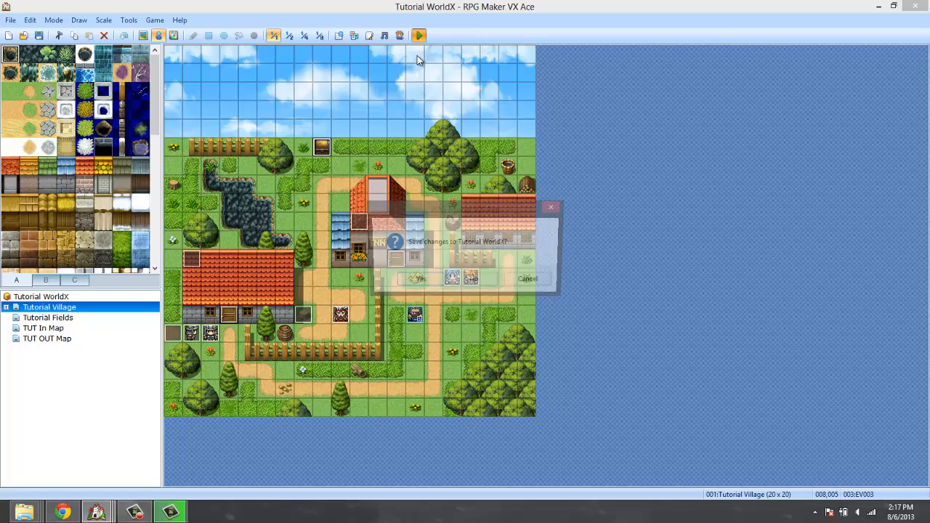
{"action": "left_click", "coordinate": [414, 280]}
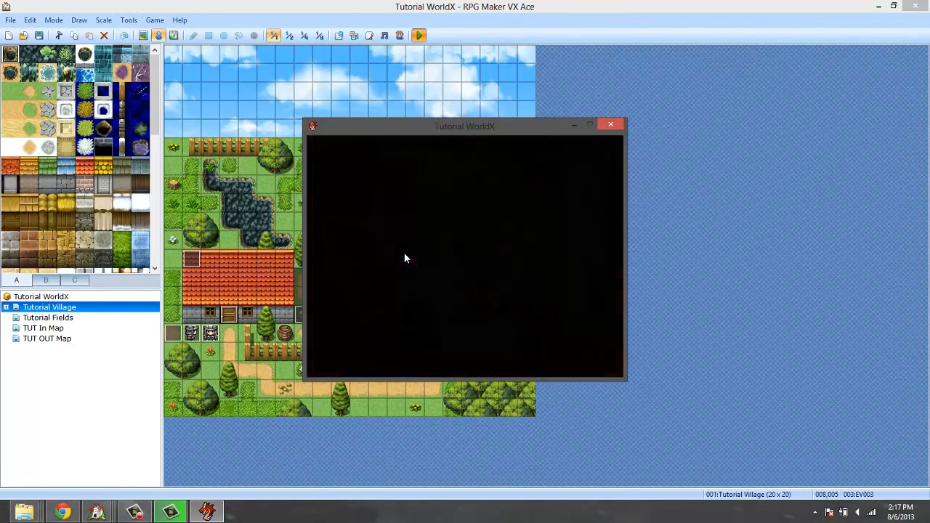
{"action": "key", "text": "Up"}
{"action": "key", "text": "Up"}
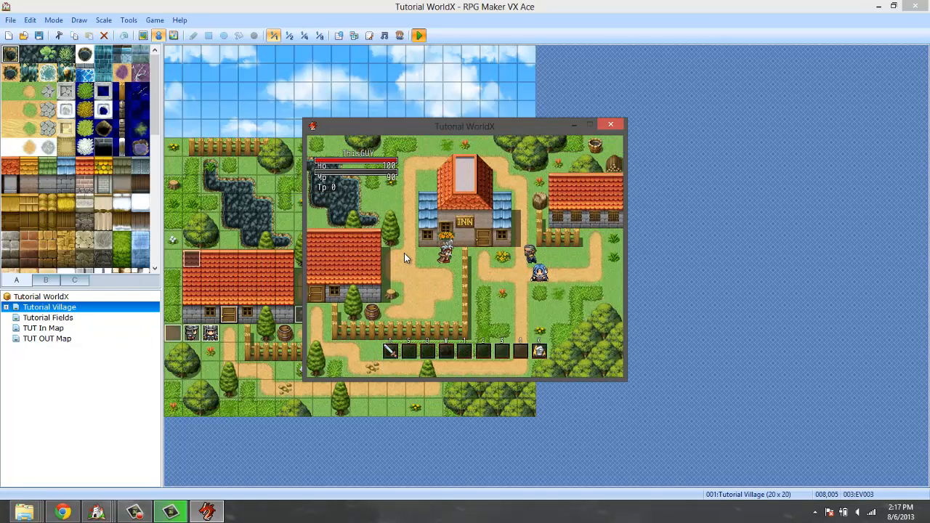
{"action": "key", "text": "Escape"}
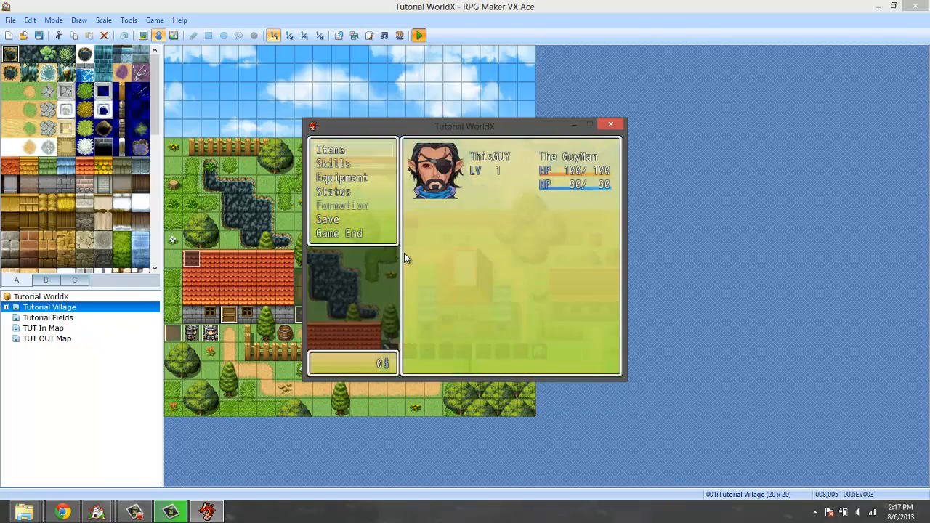
{"action": "key", "text": "Escape"}
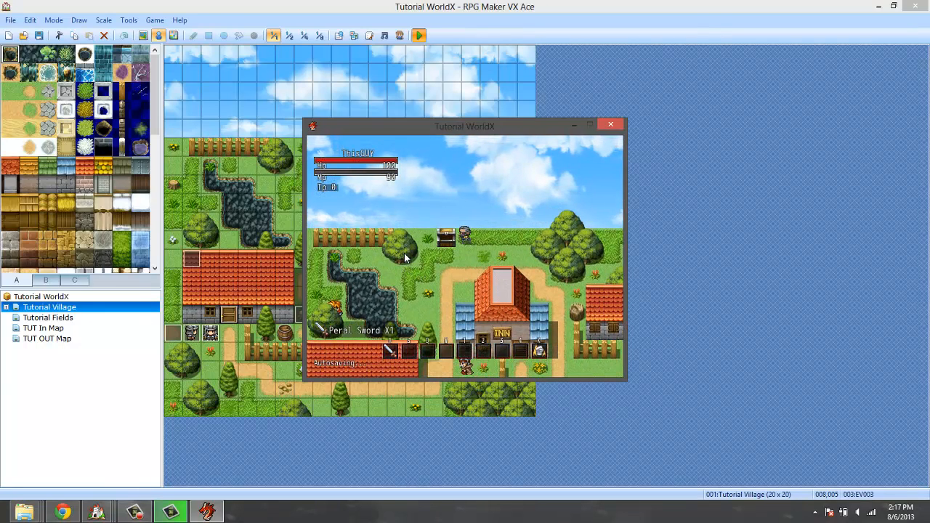
Equip the Peral Sword from the in-game equipment menu and leave the menus.
{"action": "key", "text": "Escape"}
{"action": "key", "text": "Return"}
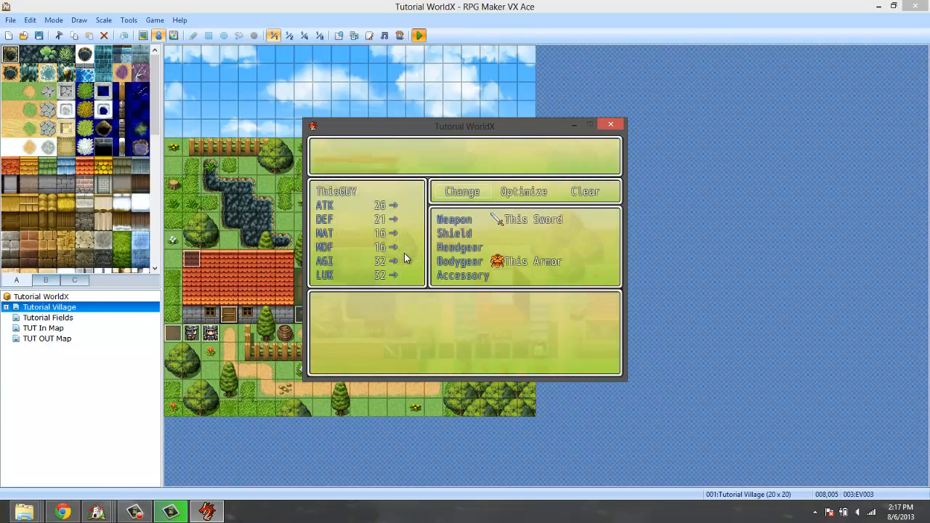
{"action": "key", "text": "Return"}
{"action": "key", "text": "Return"}
{"action": "key", "text": "Escape"}
{"action": "key", "text": "Escape"}
{"action": "key", "text": "Escape"}
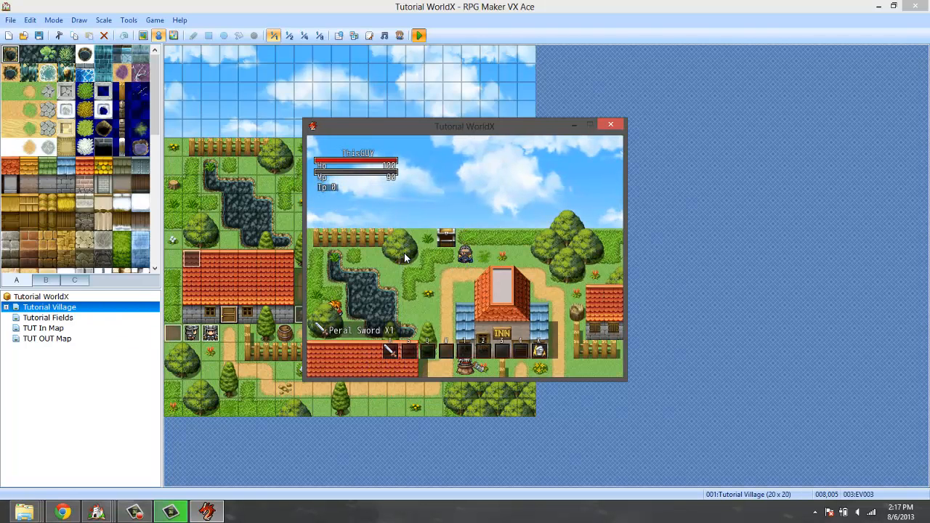
Walk to the path beside the inn and attack the enemy repeatedly to test the sword's animated icon.
{"action": "key", "text": "Down"}
{"action": "key", "text": "Left"}
{"action": "key", "text": "Down"}
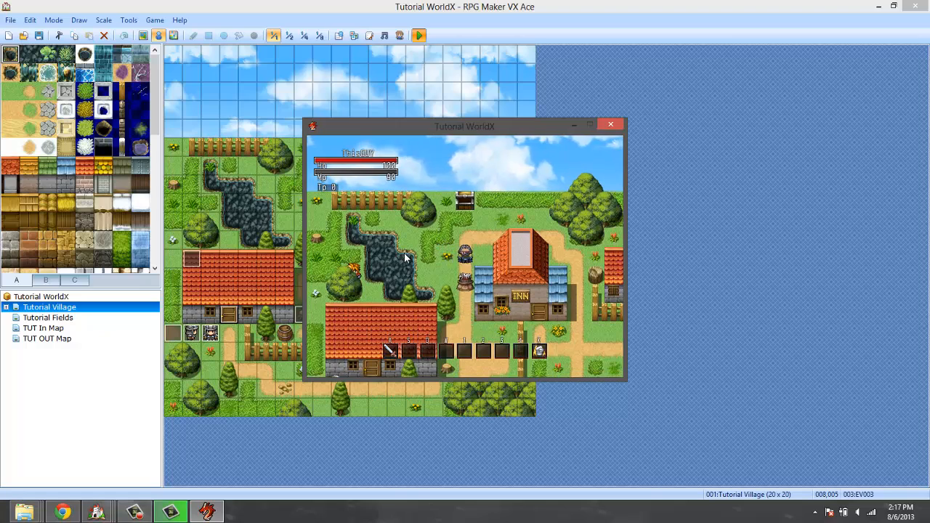
{"action": "key", "text": "a"}
{"action": "key", "text": "Up"}
{"action": "key", "text": "Down"}
{"action": "key", "text": "a"}
{"action": "key", "text": "Up"}
{"action": "key", "text": "Down"}
{"action": "key", "text": "Up"}
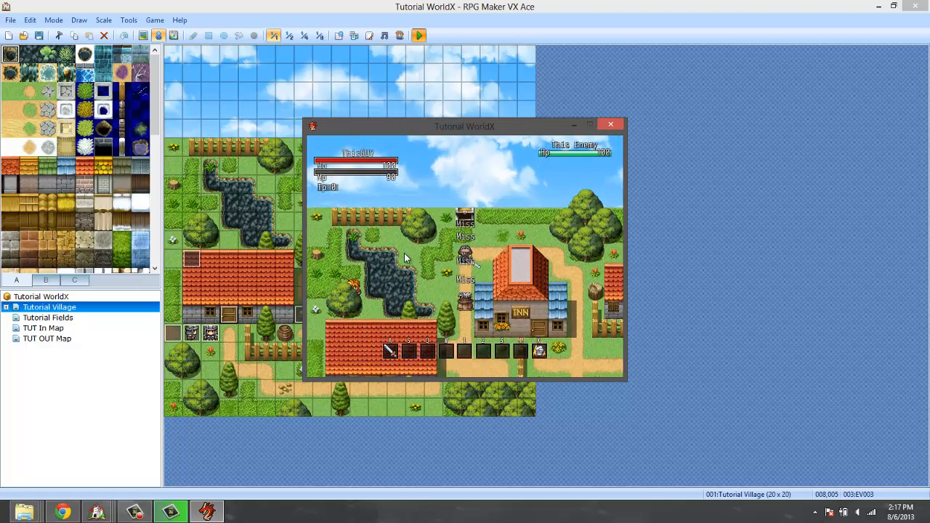
{"action": "key", "text": "Down"}
{"action": "key", "text": "a"}
{"action": "key", "text": "Up"}
{"action": "key", "text": "Down"}
{"action": "key", "text": "a"}
{"action": "key", "text": "Up"}
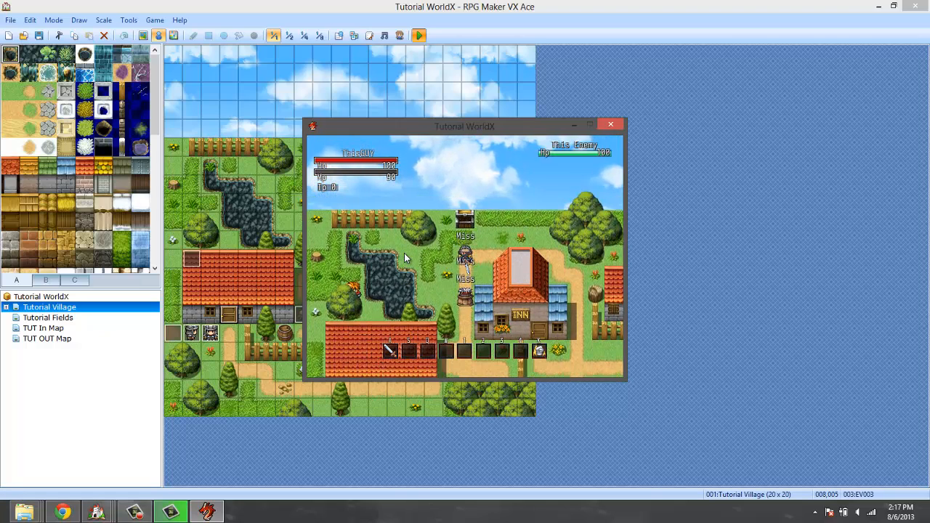
{"action": "key", "text": "Down"}
{"action": "key", "text": "Up"}
{"action": "key", "text": "Down"}
{"action": "key", "text": "a"}
{"action": "key", "text": "Up"}
{"action": "key", "text": "Down"}
{"action": "key", "text": "a"}
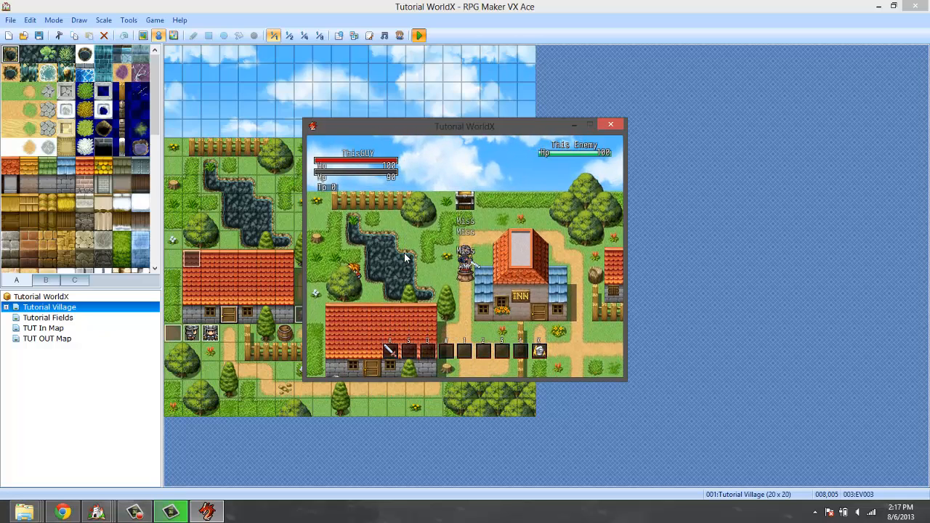
Walk around the inn to the southern part of the village and test the sword attack on the enemy again.
{"action": "key", "text": "Up"}
{"action": "key", "text": "Right"}
{"action": "key", "text": "Down"}
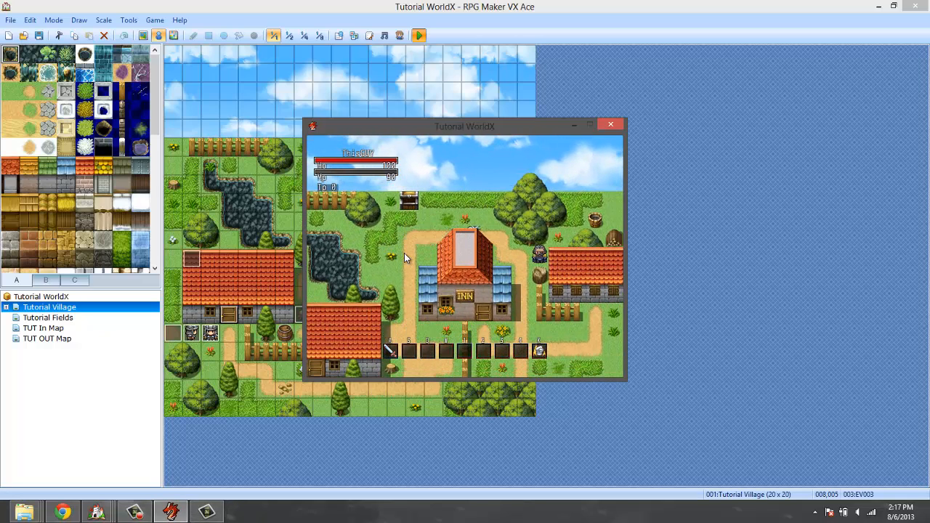
{"action": "key", "text": "Right"}
{"action": "key", "text": "Down"}
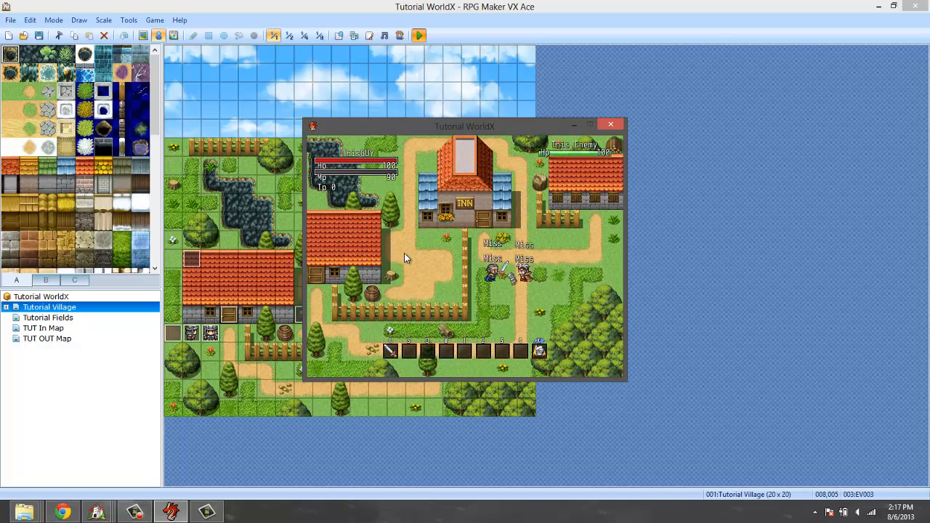
{"action": "key", "text": "a"}
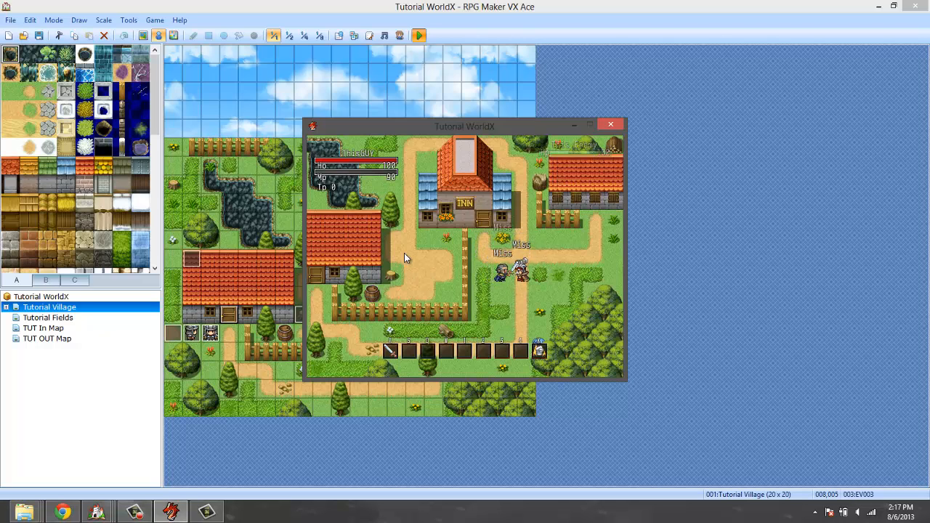
{"action": "key", "text": "a"}
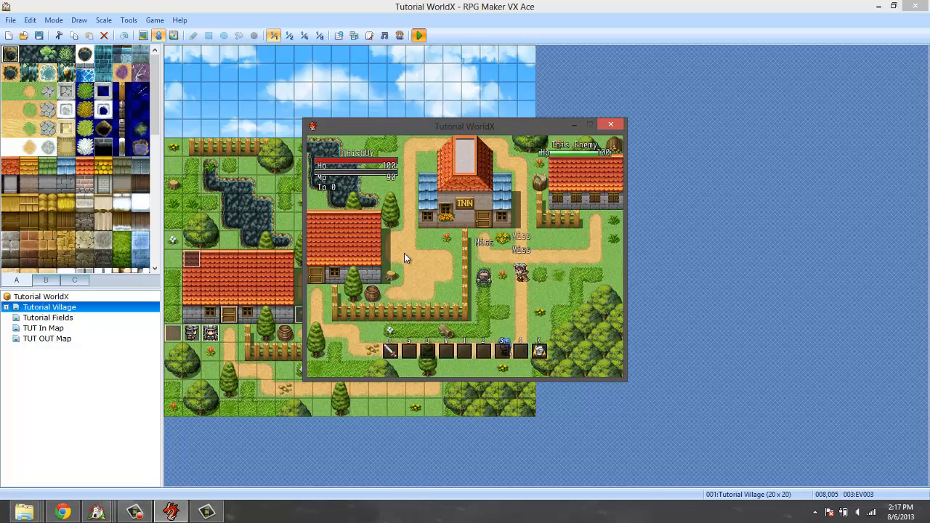
{"action": "key", "text": "Down"}
{"action": "key", "text": "Left"}
{"action": "key", "text": "Right"}
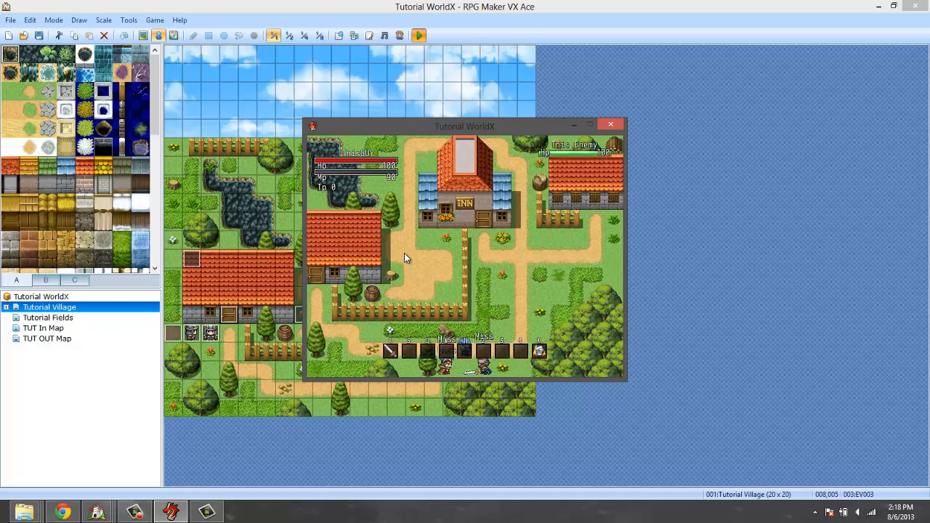
{"action": "key", "text": "a"}
{"action": "key", "text": "a"}
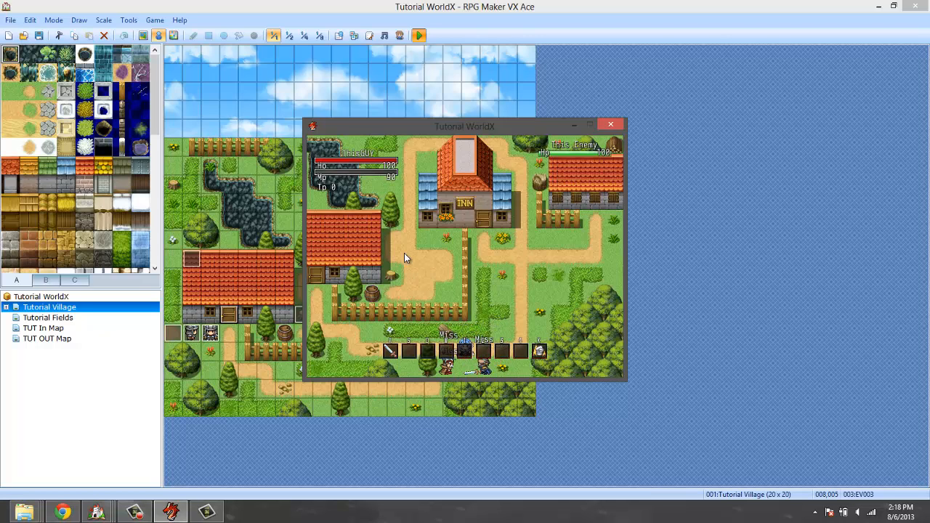
Attack the enemy again with the Peral Sword, walk back up beside the inn, and end the playtest.
{"action": "key", "text": "a"}
{"action": "key", "text": "a"}
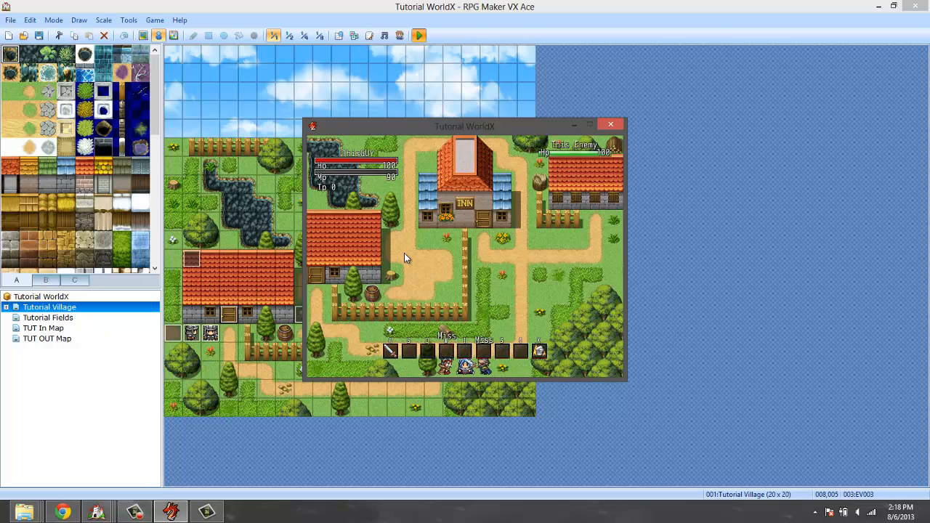
{"action": "key", "text": "Up"}
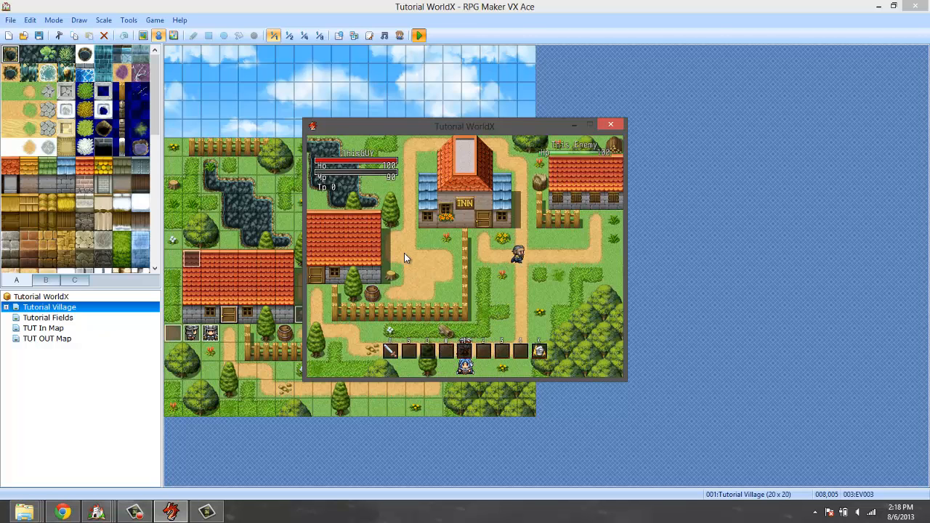
{"action": "key", "text": "Left"}
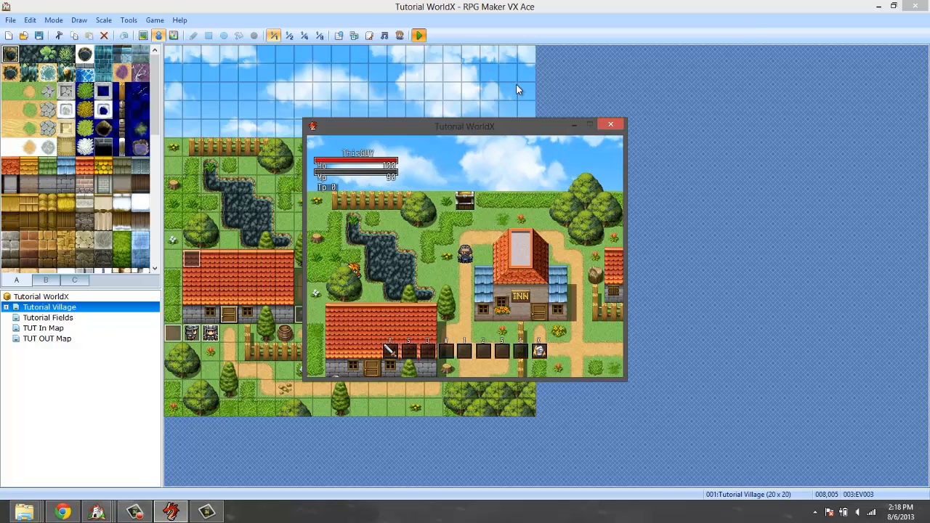
{"action": "left_click", "coordinate": [610, 124]}
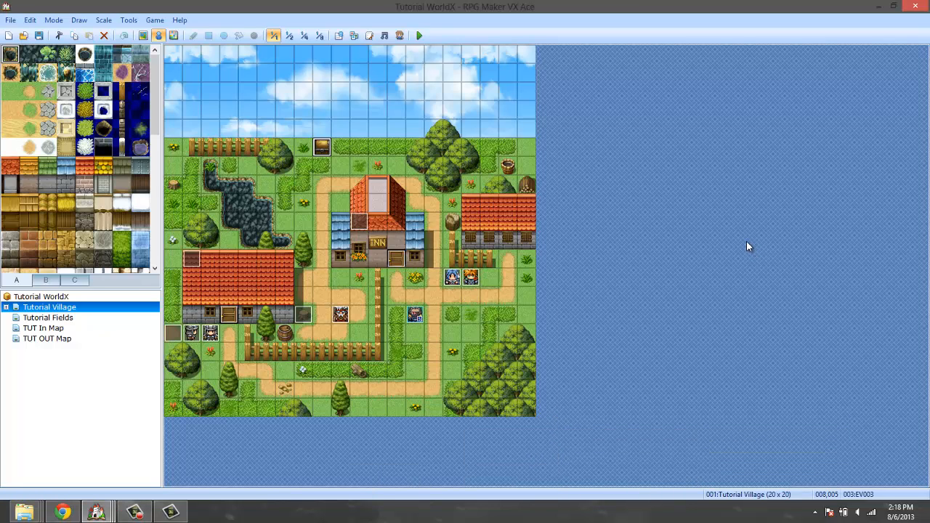
Open the database at the Peral Sword weapon and look through its complete list of note tags.
{"action": "left_click", "coordinate": [128, 20]}
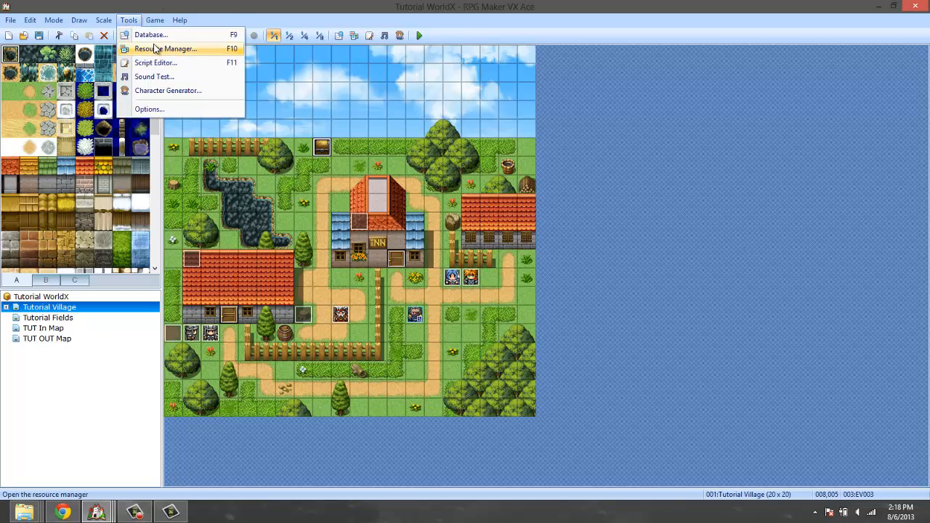
{"action": "left_click", "coordinate": [130, 32]}
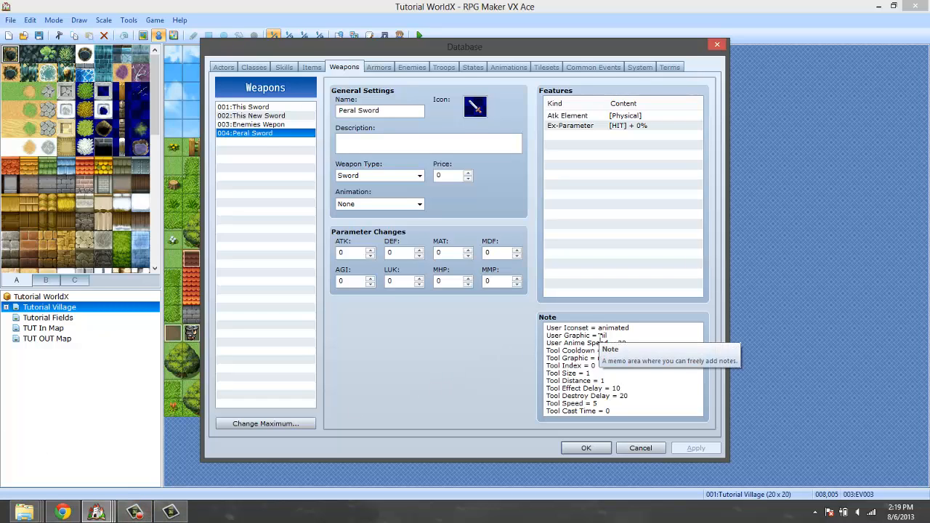
{"action": "left_click_drag", "start_coordinate": [620, 354], "coordinate": [613, 448]}
{"action": "left_click", "coordinate": [612, 411]}
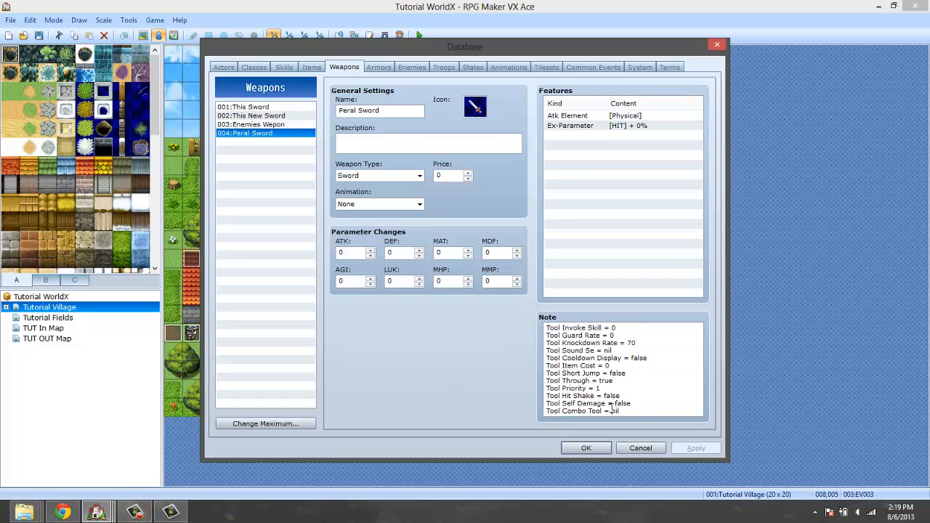
{"action": "key", "text": "ctrl+a"}
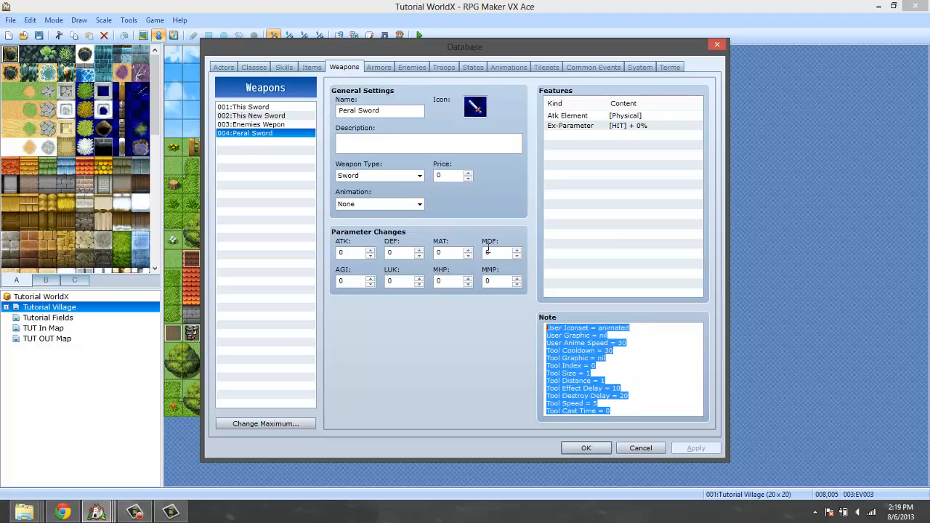
{"action": "left_click", "coordinate": [135, 512]}
{"action": "left_click", "coordinate": [496, 409]}
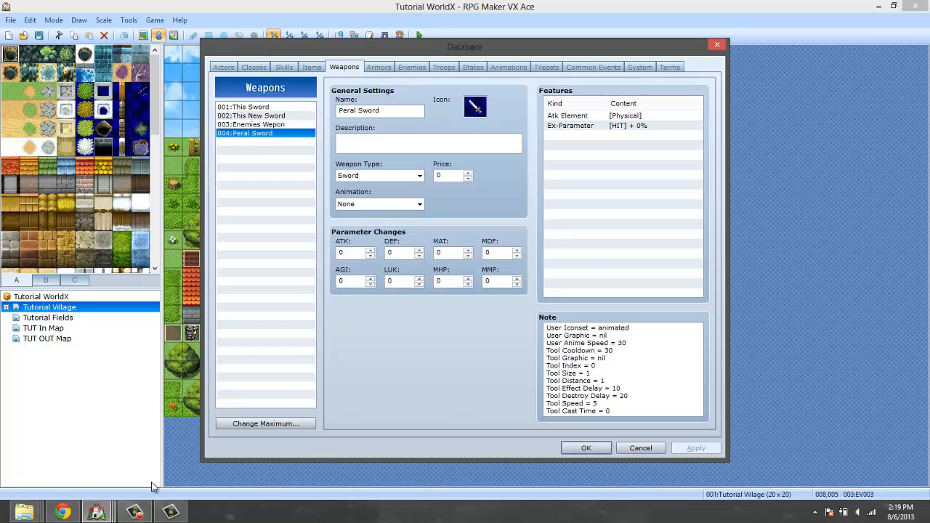
{"action": "left_click", "coordinate": [136, 512]}
{"action": "left_click", "coordinate": [137, 513]}
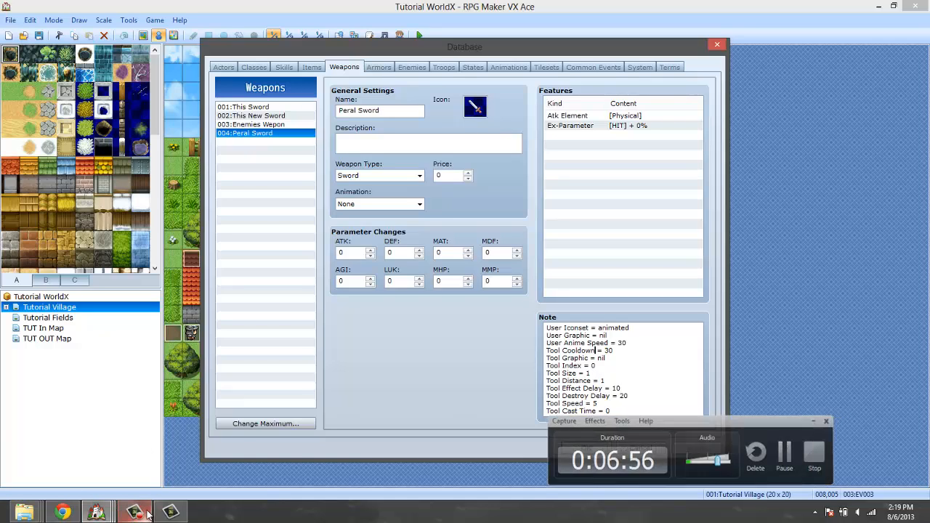
Examine the Peral Sword's icon in the icon picker without changing it, and the User Iconset line in the note.
{"action": "left_click_drag", "start_coordinate": [609, 368], "coordinate": [598, 254]}
{"action": "left_click", "coordinate": [622, 355]}
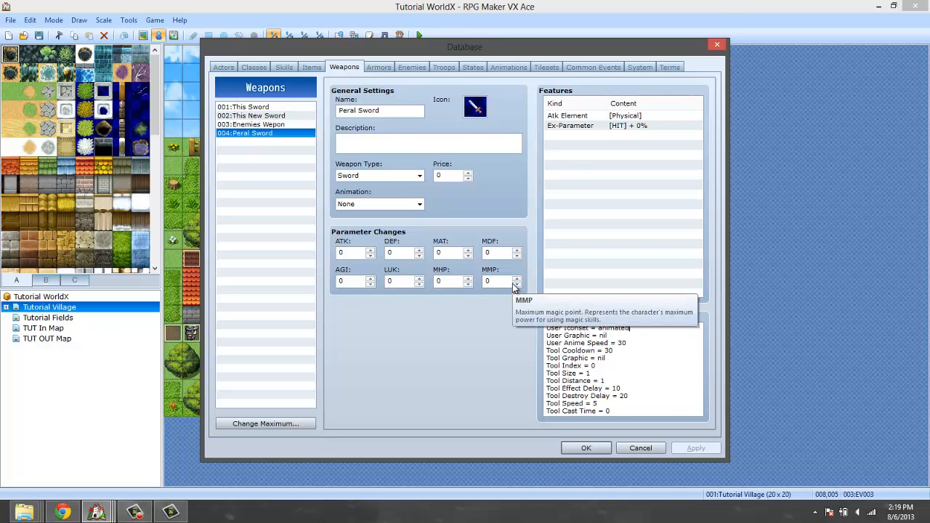
{"action": "double_click", "coordinate": [477, 109]}
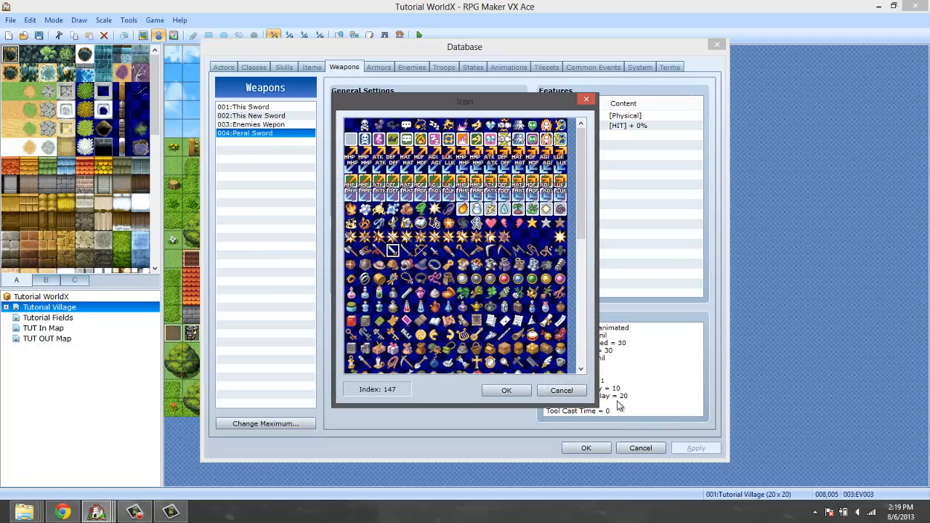
{"action": "left_click", "coordinate": [559, 386]}
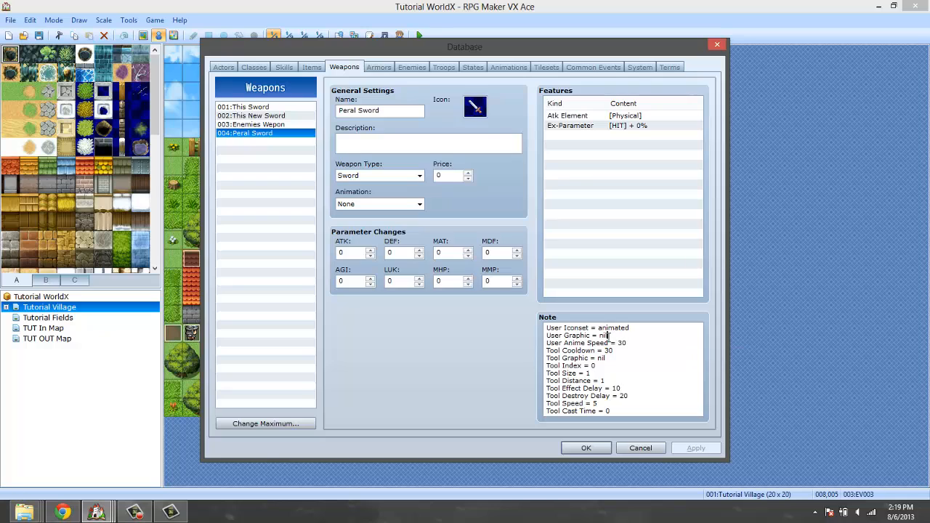
{"action": "left_click", "coordinate": [607, 334]}
{"action": "left_click", "coordinate": [474, 110]}
{"action": "left_click_drag", "start_coordinate": [632, 327], "coordinate": [545, 328]}
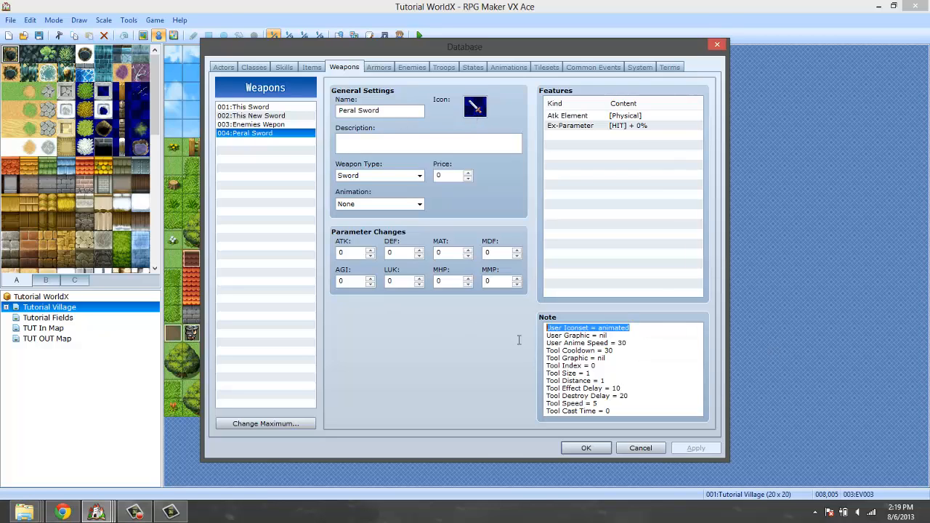
{"action": "left_click", "coordinate": [598, 336]}
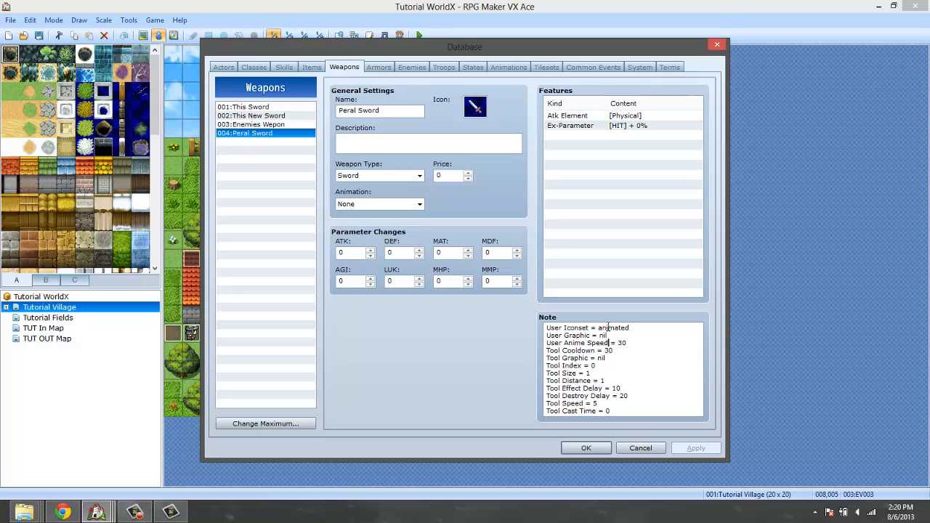
Review the Peral Sword's note tags one by one from User Graphic down to Tool Cast Animation.
{"action": "key", "text": "Down"}
{"action": "key", "text": "Down"}
{"action": "key", "text": "Up"}
{"action": "key", "text": "Right"}
{"action": "key", "text": "Right"}
{"action": "key", "text": "Right"}
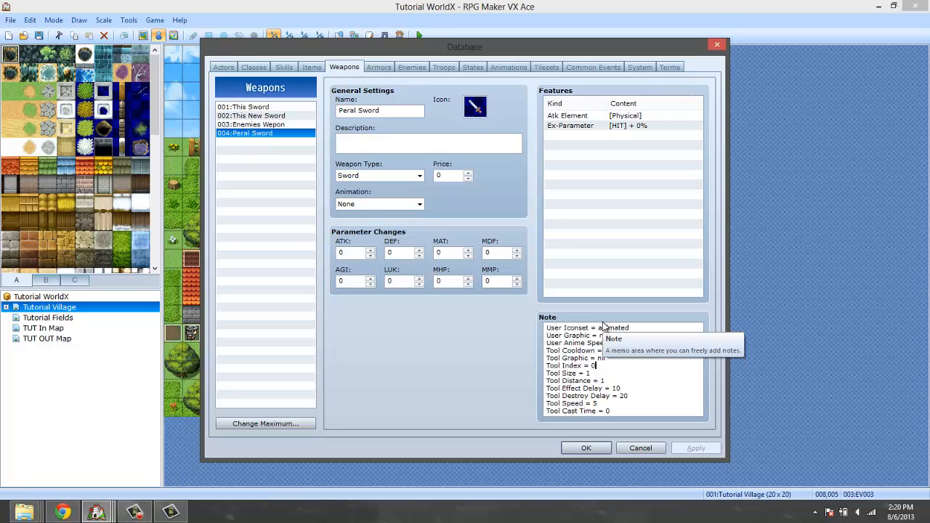
{"action": "key", "text": "Up"}
{"action": "key", "text": "Up"}
{"action": "key", "text": "Up"}
{"action": "key", "text": "Up"}
{"action": "key", "text": "Down"}
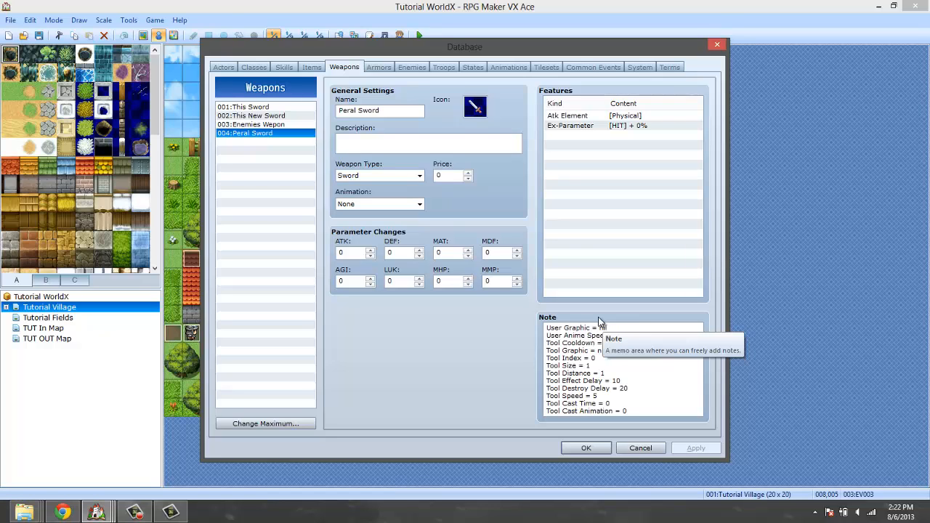
{"action": "key", "text": "Down"}
{"action": "key", "text": "Up"}
{"action": "key", "text": "Up"}
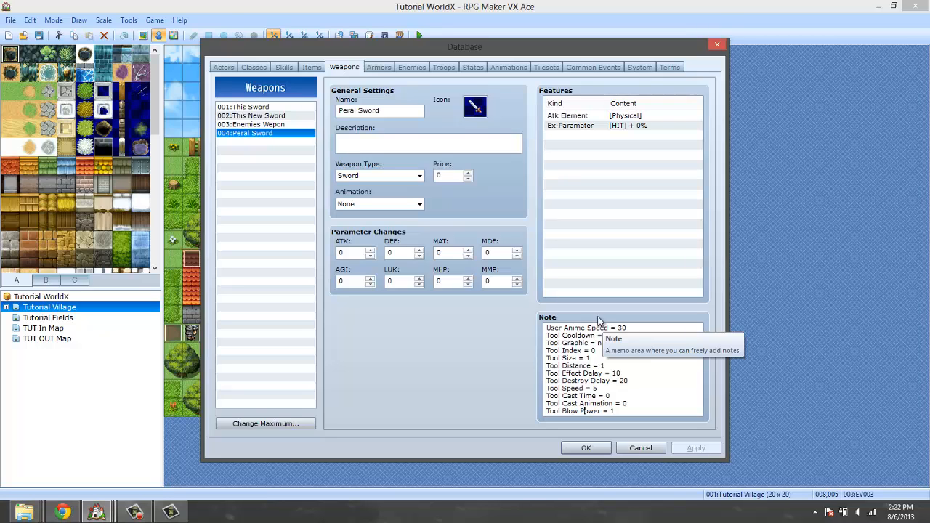
Review the remaining note tags line by line from Tool Blow Power down to Tool Cooldown Display.
{"action": "key", "text": "Down"}
{"action": "key", "text": "Down"}
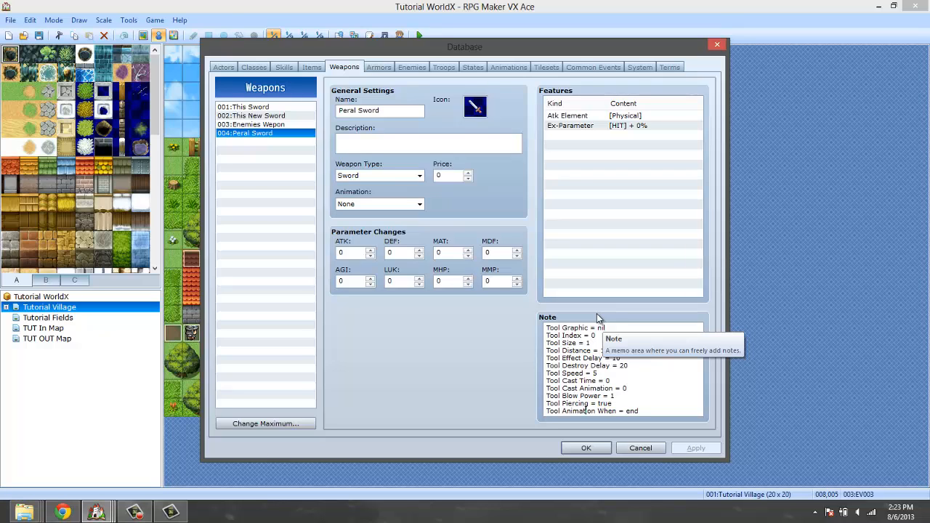
{"action": "key", "text": "Down"}
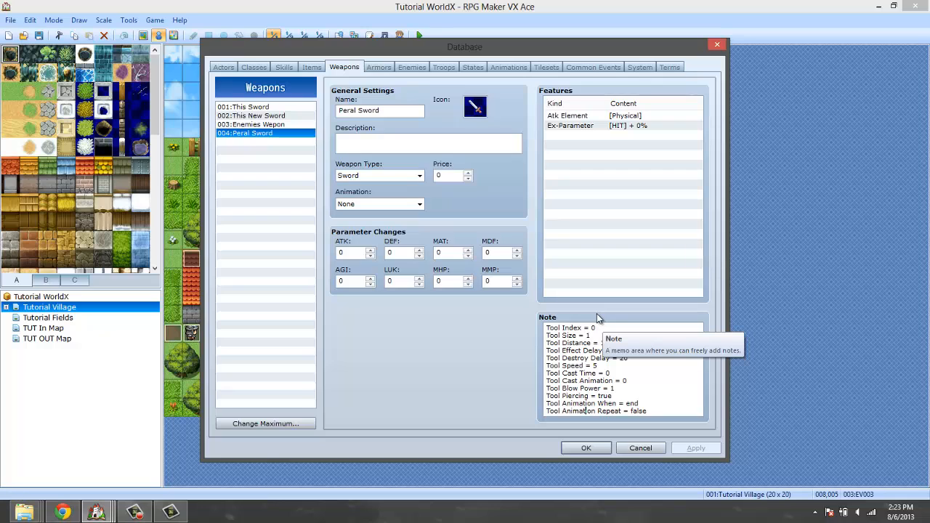
{"action": "key", "text": "Down"}
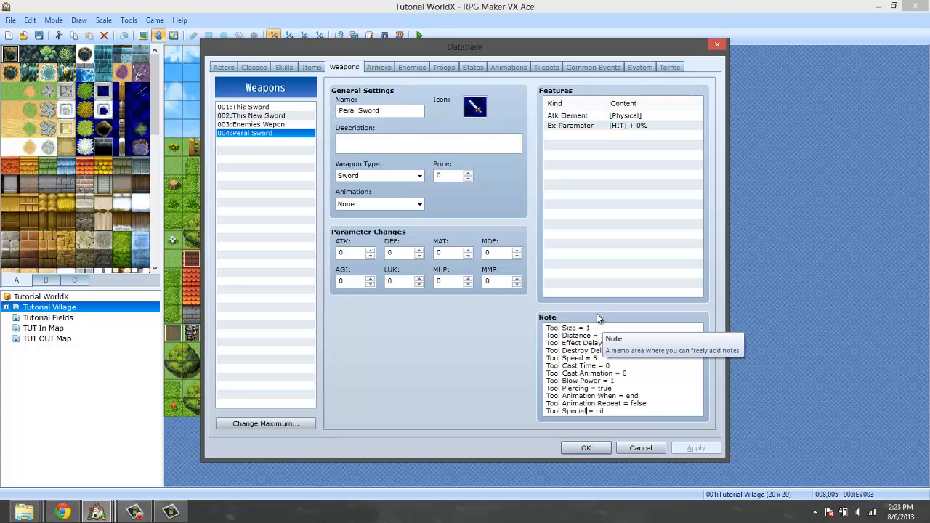
{"action": "key", "text": "Down"}
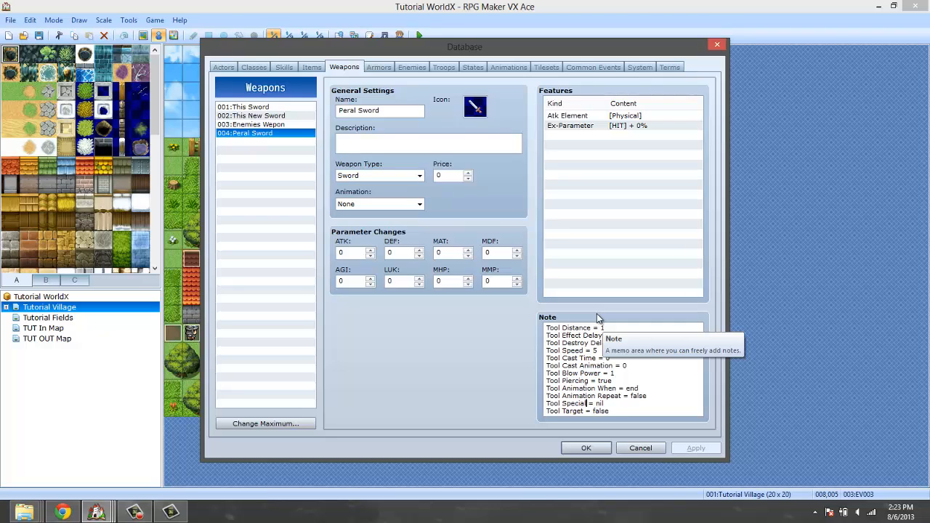
{"action": "key", "text": "Down"}
{"action": "key", "text": "Down"}
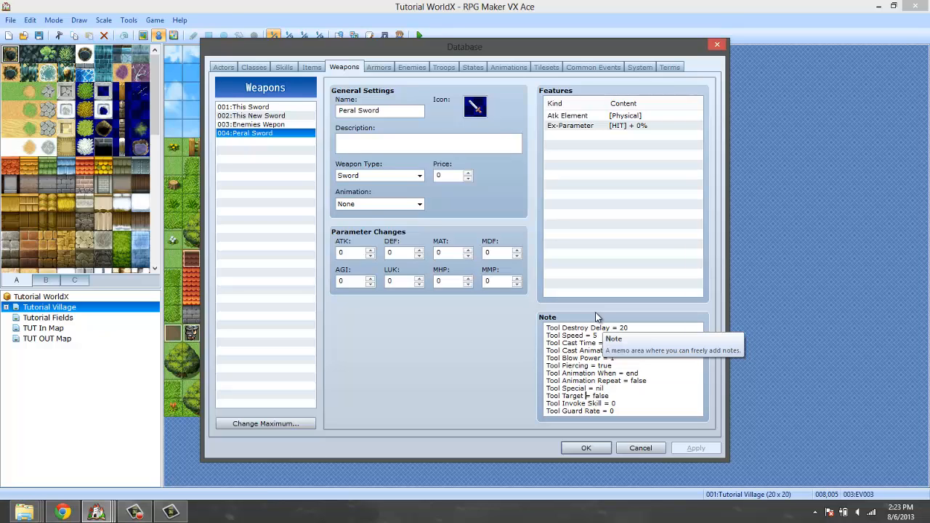
{"action": "key", "text": "Down"}
{"action": "scroll", "coordinate": [596, 316], "scroll_direction": "down", "scroll_amount": 1}
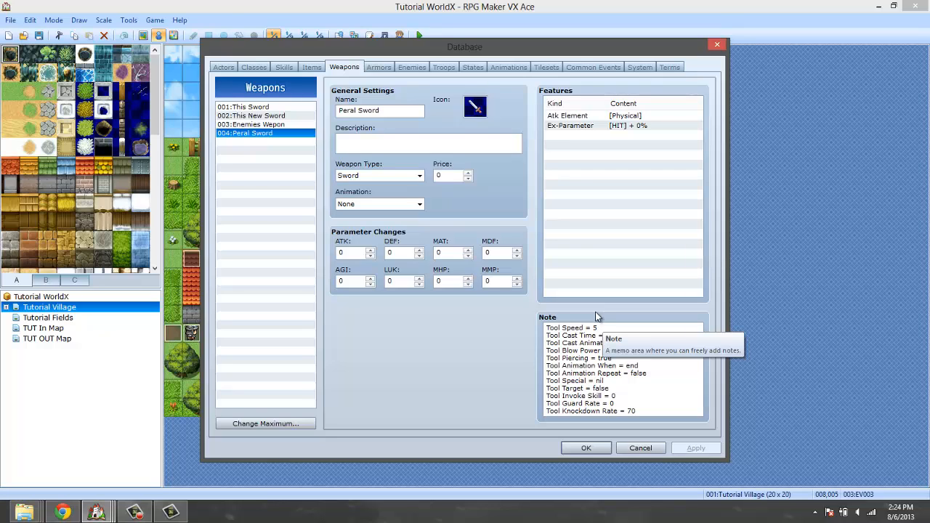
{"action": "key", "text": "Down"}
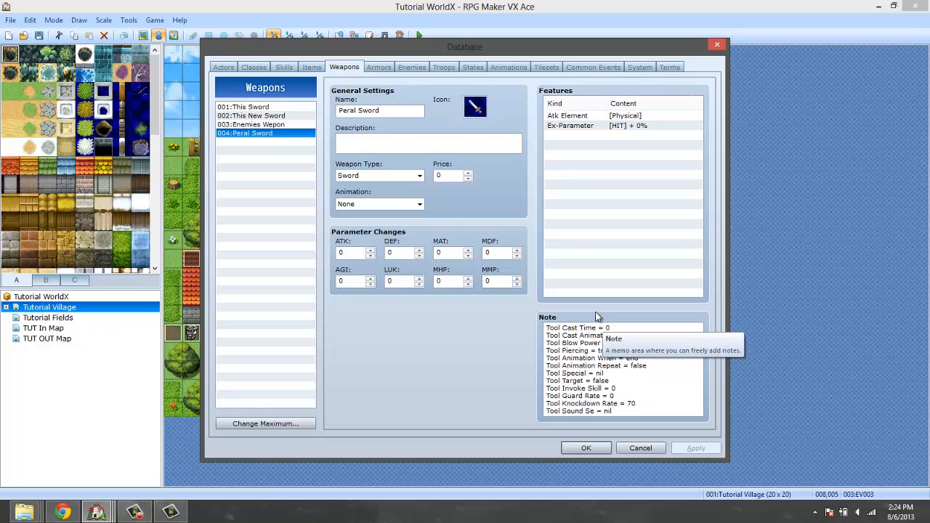
{"action": "key", "text": "Down"}
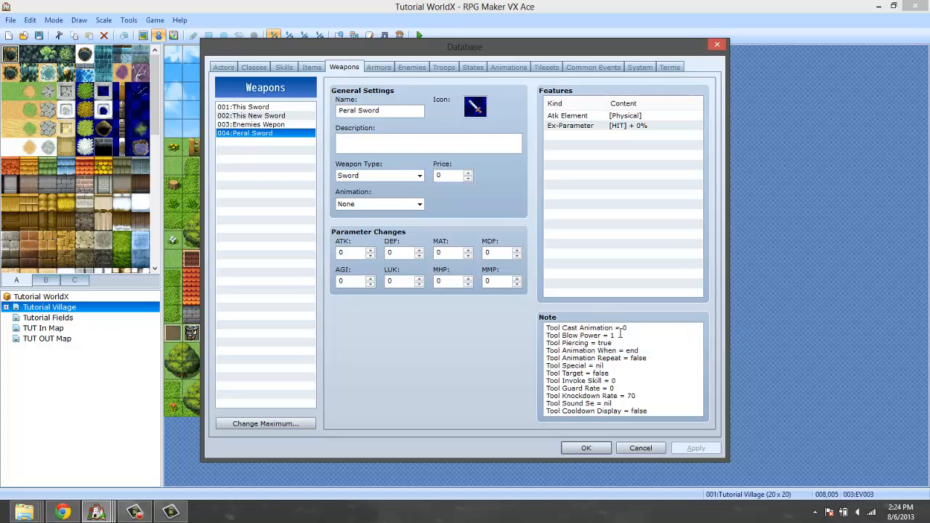
{"action": "left_click", "coordinate": [134, 512]}
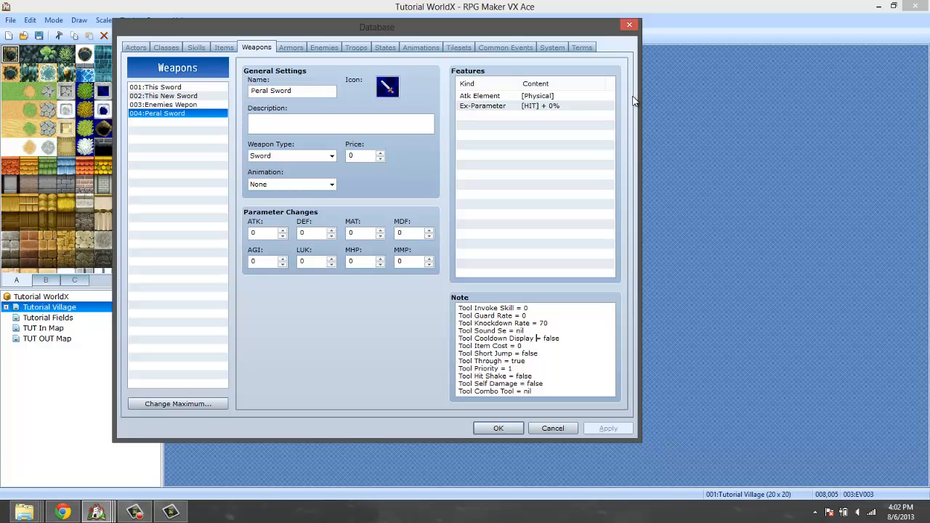
Go down through the last note tags and clear the nil value from the Tool Combo Tool line.
{"action": "key", "text": "Down"}
{"action": "key", "text": "shift+Left"}
{"action": "key", "text": "Down"}
{"action": "key", "text": "Down"}
{"action": "key", "text": "Down"}
{"action": "key", "text": "Down"}
{"action": "key", "text": "Right"}
{"action": "key", "text": "Right"}
{"action": "key", "text": "Right"}
{"action": "key", "text": "Right"}
{"action": "type", "text": "]"}
{"action": "key", "text": "BackSpace"}
{"action": "key", "text": "BackSpace"}
{"action": "key", "text": "BackSpace"}
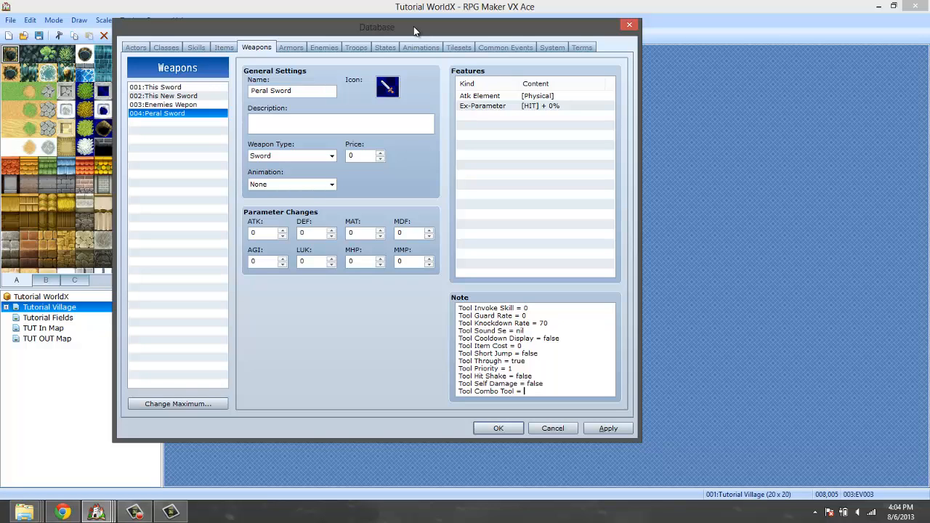
{"action": "type", "text": "03,"}
{"action": "key", "text": "Left"}
{"action": "key", "text": "Left"}
{"action": "key", "text": "BackSpace"}
{"action": "key", "text": "BackSpace"}
Confirm the database changes and find the Tool Combo Tool explanation at the end of the Pearl Documentation script.
{"action": "left_click", "coordinate": [497, 428]}
{"action": "left_click", "coordinate": [368, 37]}
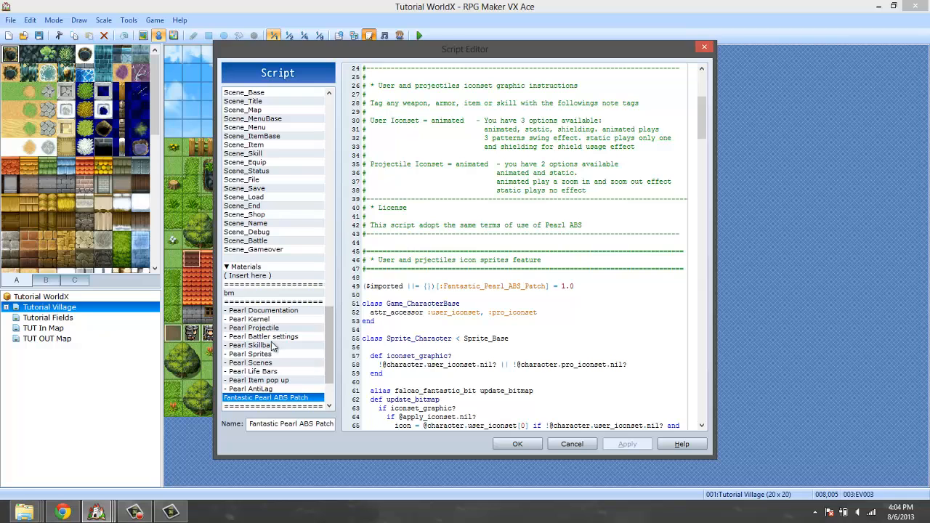
{"action": "left_click", "coordinate": [277, 311]}
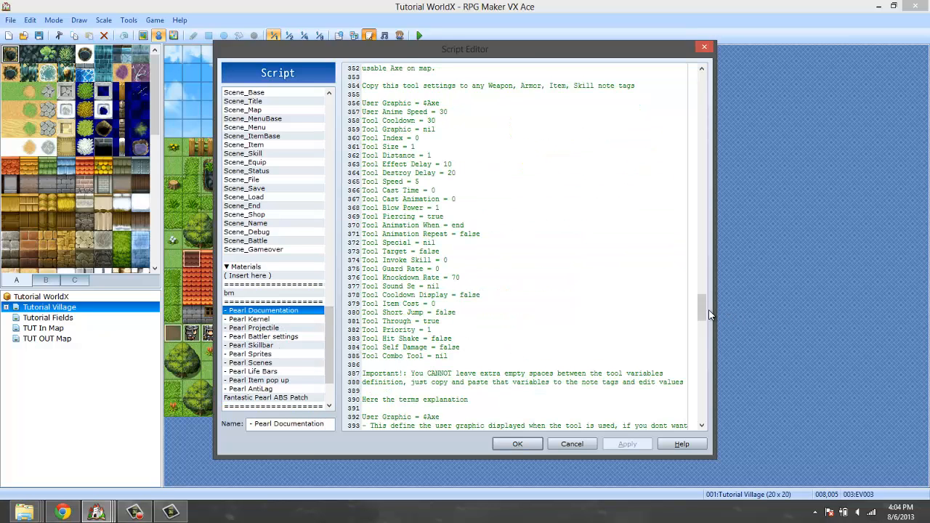
{"action": "left_click_drag", "start_coordinate": [701, 308], "coordinate": [700, 417]}
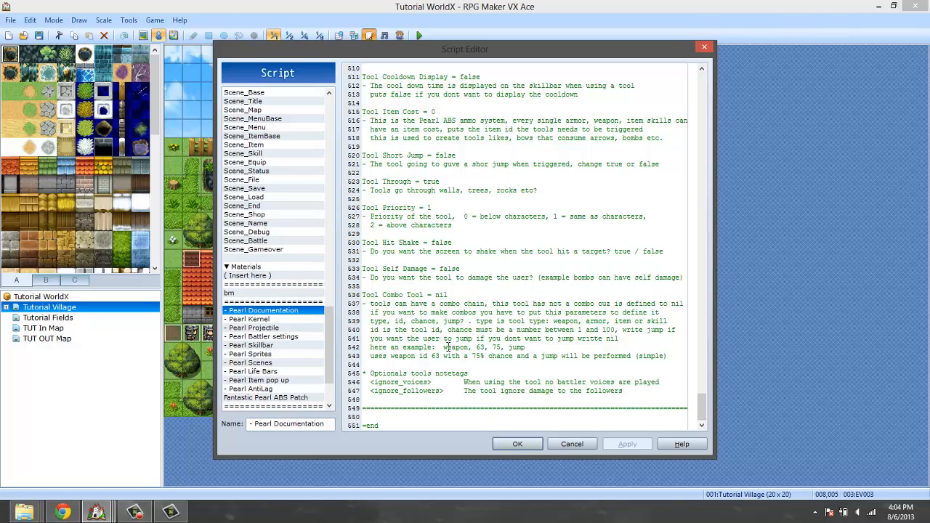
Copy "weapon, 63, 75" from the combo example in the documentation and close the script editor without changes.
{"action": "left_click_drag", "start_coordinate": [443, 347], "coordinate": [523, 348]}
{"action": "left_click", "coordinate": [502, 348]}
{"action": "left_click_drag", "start_coordinate": [501, 347], "coordinate": [442, 347]}
{"action": "key", "text": "ctrl+c"}
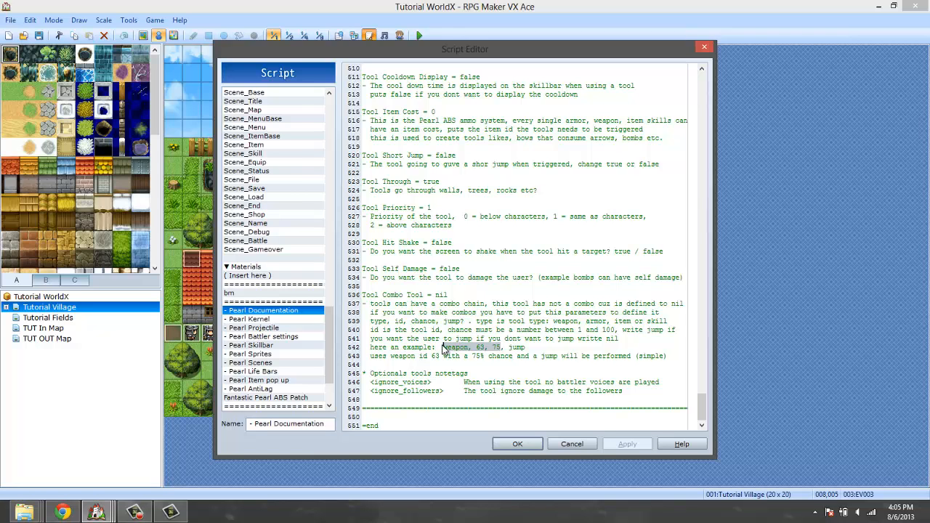
{"action": "left_click", "coordinate": [572, 444]}
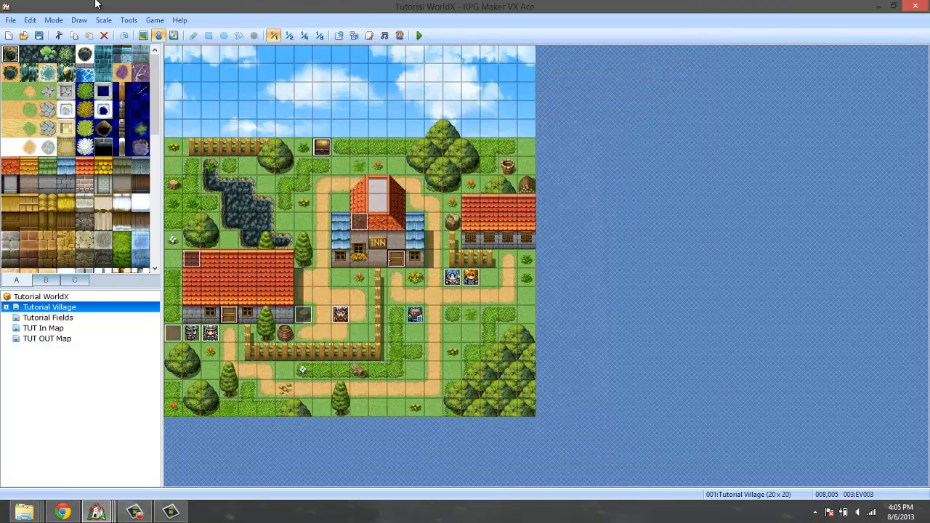
Reopen the Peral Sword in the database and replace its Tool Combo Tool value with the copied "weapon, 63, 75".
{"action": "left_click", "coordinate": [128, 19]}
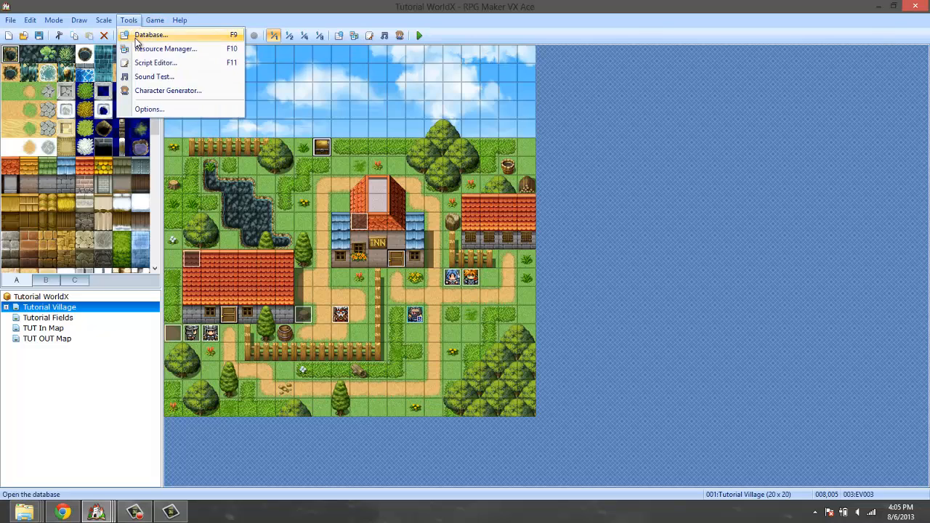
{"action": "left_click", "coordinate": [142, 34]}
{"action": "left_click_drag", "start_coordinate": [639, 389], "coordinate": [626, 422]}
{"action": "left_click", "coordinate": [627, 396]}
{"action": "left_click", "coordinate": [627, 412]}
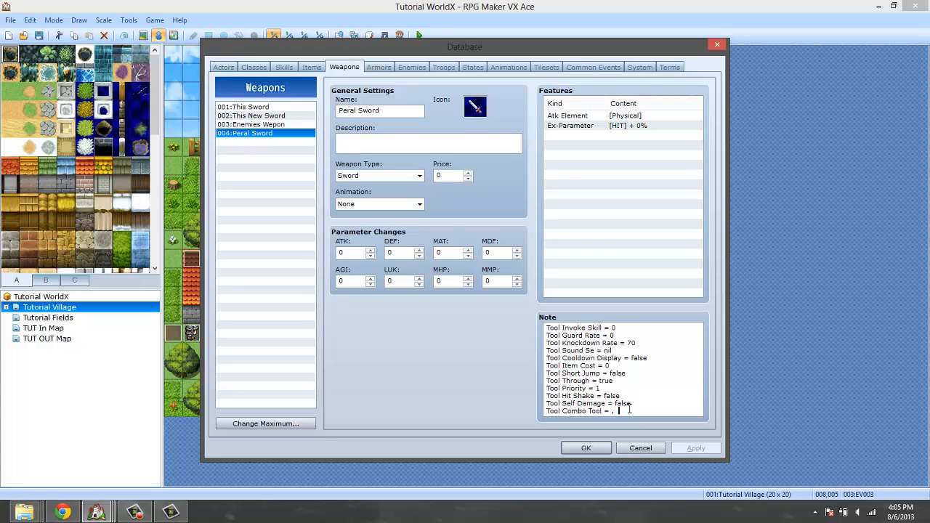
{"action": "key", "text": "BackSpace"}
{"action": "key", "text": "BackSpace"}
{"action": "key", "text": "BackSpace"}
{"action": "key", "text": "ctrl+v"}
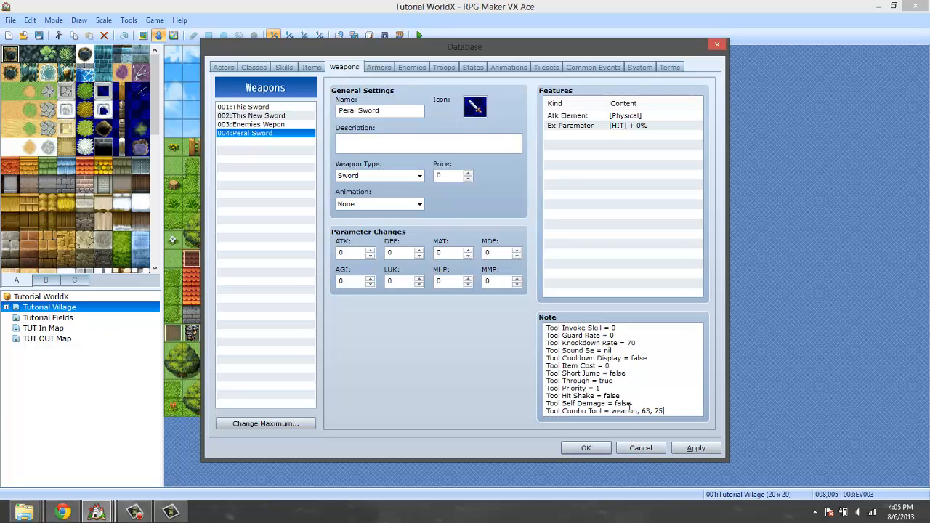
Set the chance in the Tool Combo Tool line to 95 and confirm the database changes.
{"action": "key", "text": "BackSpace"}
{"action": "key", "text": "BackSpace"}
{"action": "type", "text": "95"}
{"action": "left_click", "coordinate": [586, 448]}
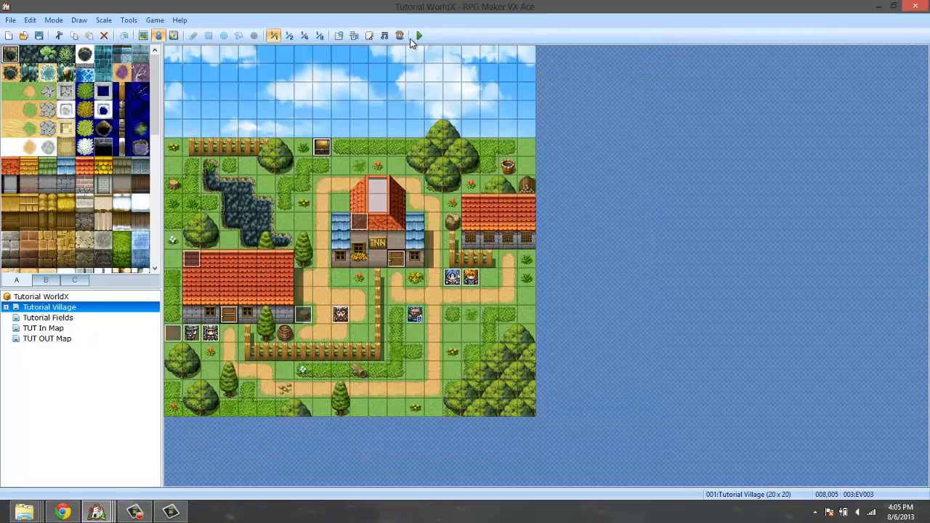
Start a playtest and begin a new game.
{"action": "left_click", "coordinate": [418, 35]}
{"action": "left_click", "coordinate": [429, 283]}
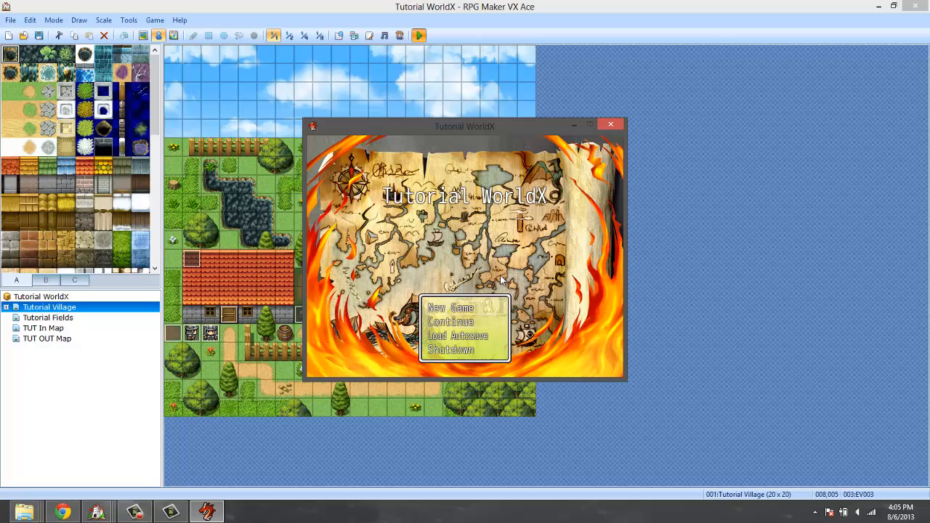
{"action": "key", "text": "Return"}
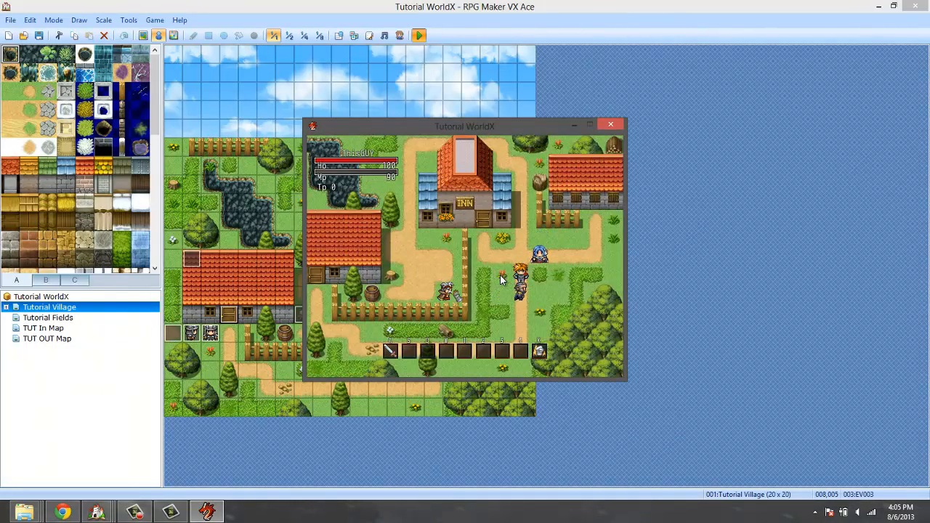
Check ThisGUY's equipment screen and return to the map.
{"action": "key", "text": "Escape"}
{"action": "key", "text": "Down"}
{"action": "key", "text": "Down"}
{"action": "key", "text": "Return"}
{"action": "key", "text": "Return"}
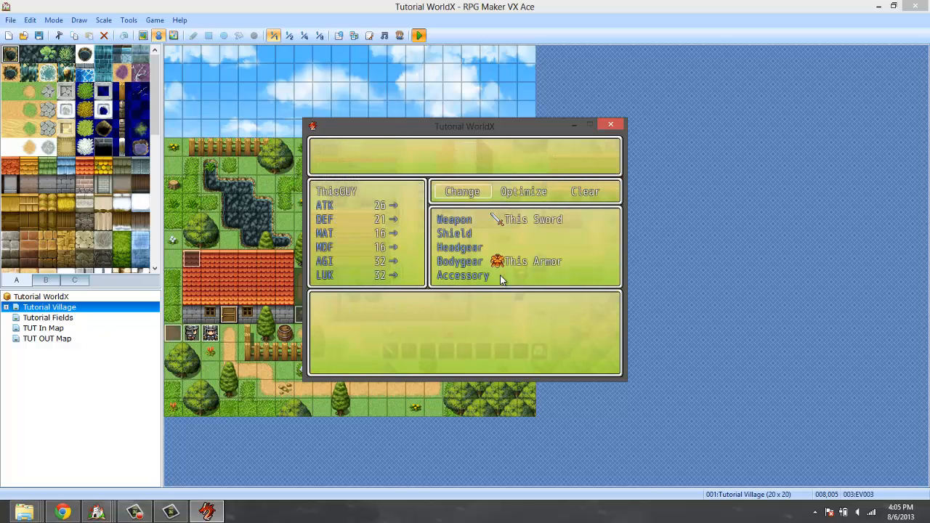
{"action": "key", "text": "Escape"}
{"action": "key", "text": "Escape"}
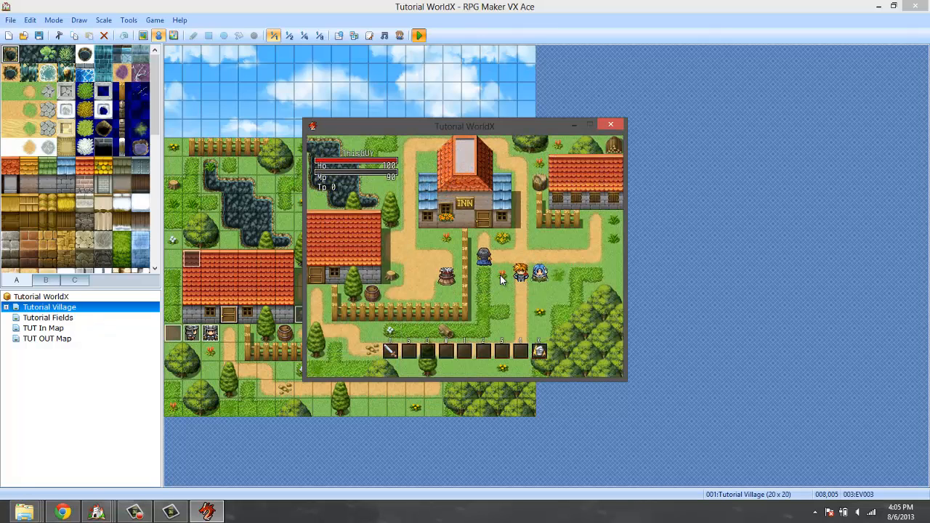
Walk around the inn to the chest by the fence and collect the Peral Sword.
{"action": "key", "text": "Up"}
{"action": "key", "text": "Up"}
{"action": "key", "text": "Up"}
{"action": "key", "text": "Up"}
{"action": "key", "text": "Up"}
{"action": "key", "text": "Up"}
{"action": "key", "text": "Up"}
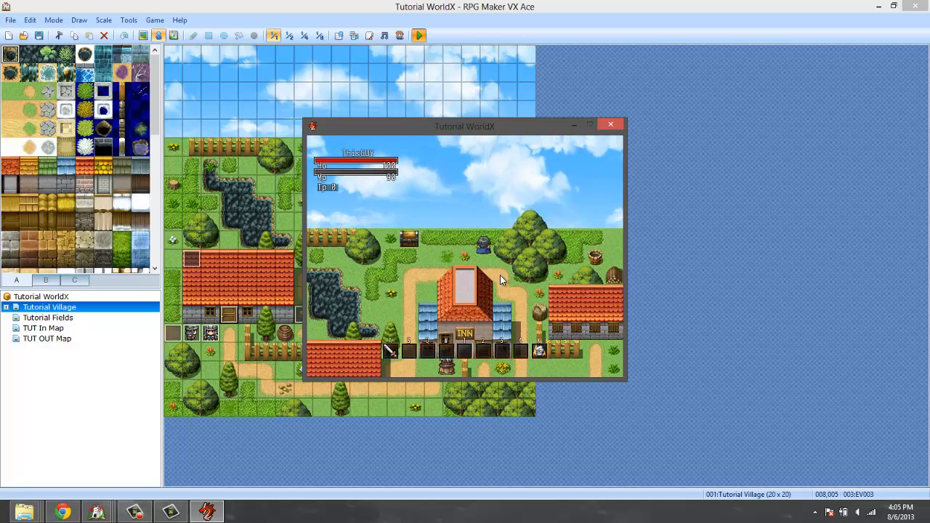
{"action": "key", "text": "Left"}
{"action": "key", "text": "Left"}
{"action": "key", "text": "Left"}
{"action": "key", "text": "Return"}
Walk from the chest back around the inn to the dirt path on its east side.
{"action": "key", "text": "Down"}
{"action": "key", "text": "Down"}
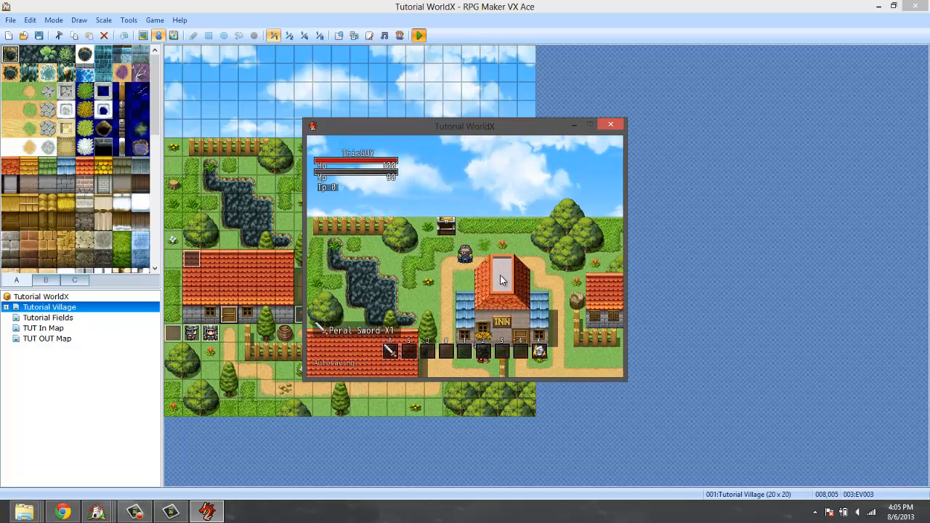
{"action": "key", "text": "Up"}
{"action": "key", "text": "Up"}
{"action": "key", "text": "Right"}
{"action": "key", "text": "Right"}
{"action": "key", "text": "Right"}
{"action": "key", "text": "Right"}
{"action": "key", "text": "Down"}
{"action": "key", "text": "Down"}
{"action": "key", "text": "Right"}
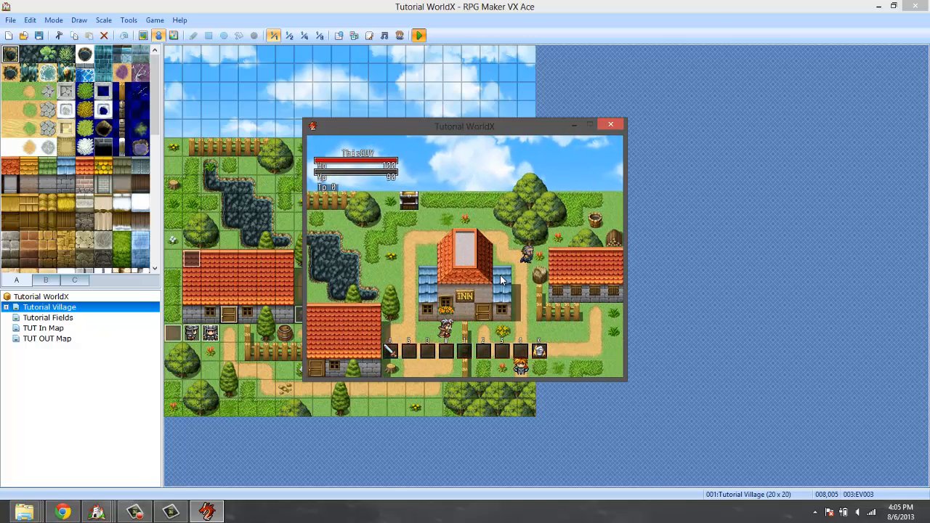
{"action": "key", "text": "Down"}
Equip ThisGUY with the Peral Sword in the weapon slot and return to the map.
{"action": "key", "text": "Escape"}
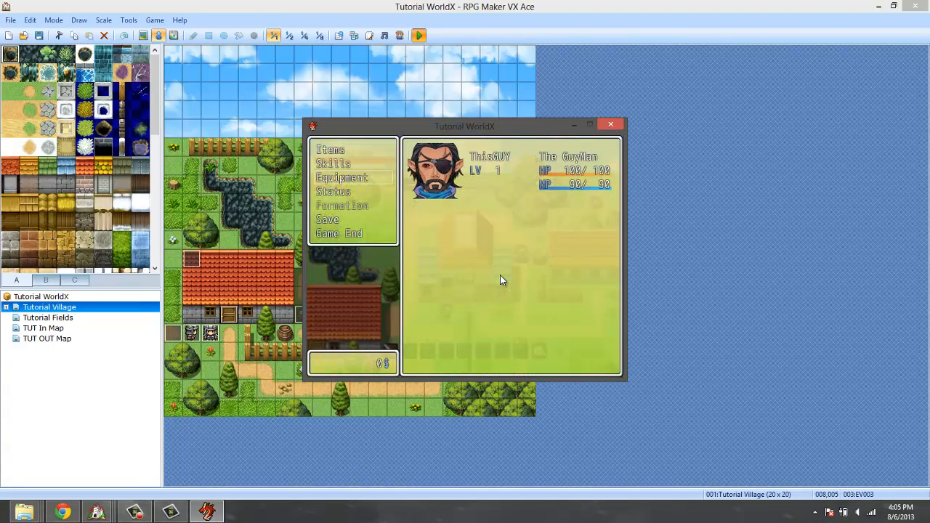
{"action": "key", "text": "Return"}
{"action": "key", "text": "Return"}
{"action": "key", "text": "Return"}
{"action": "key", "text": "Return"}
{"action": "key", "text": "Return"}
{"action": "key", "text": "Escape"}
{"action": "key", "text": "Escape"}
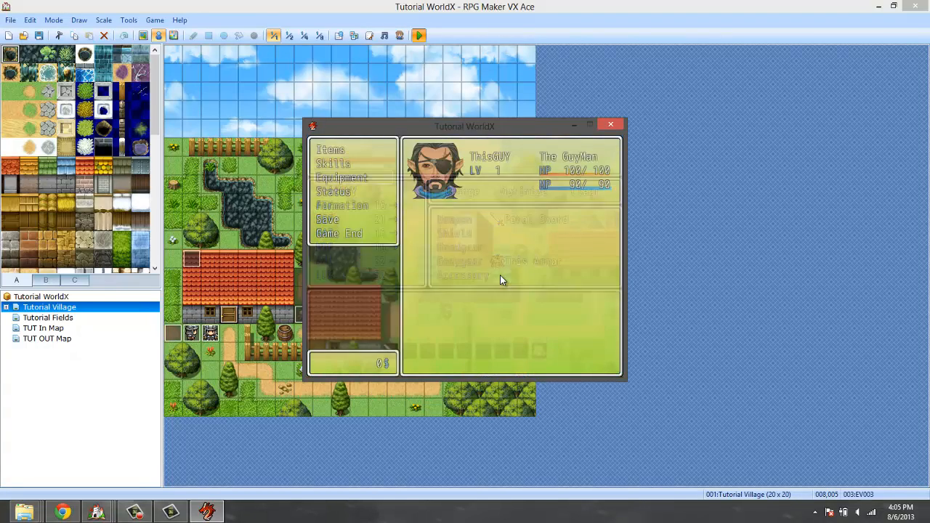
{"action": "key", "text": "Escape"}
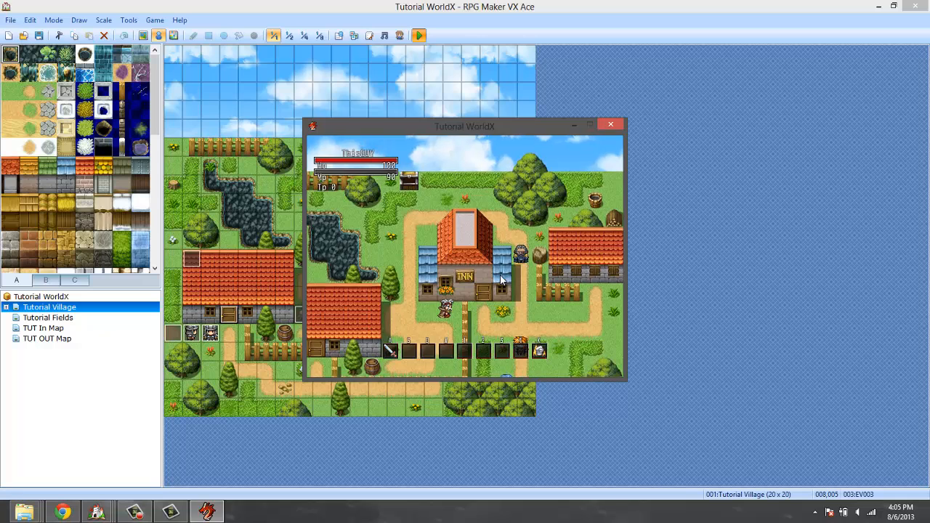
Walk down to the village crossroads, try out the Peral Sword's combo attack, and close the playtest.
{"action": "key", "text": "Down"}
{"action": "key", "text": "Down"}
{"action": "key", "text": "Down"}
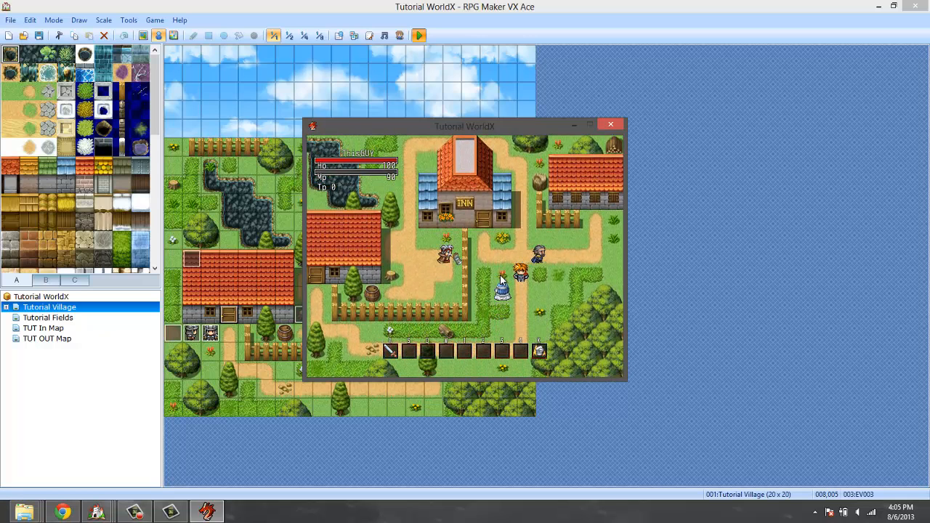
{"action": "key", "text": "Left"}
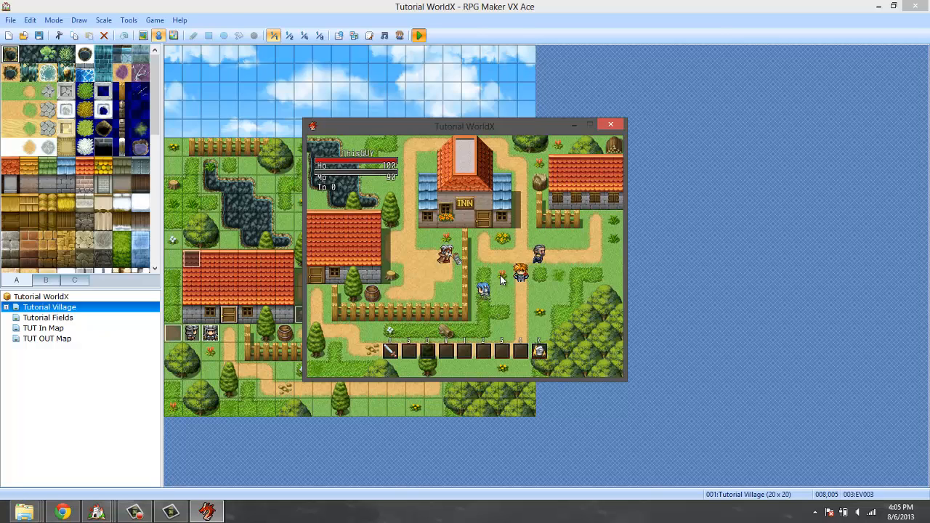
{"action": "key", "text": "Down"}
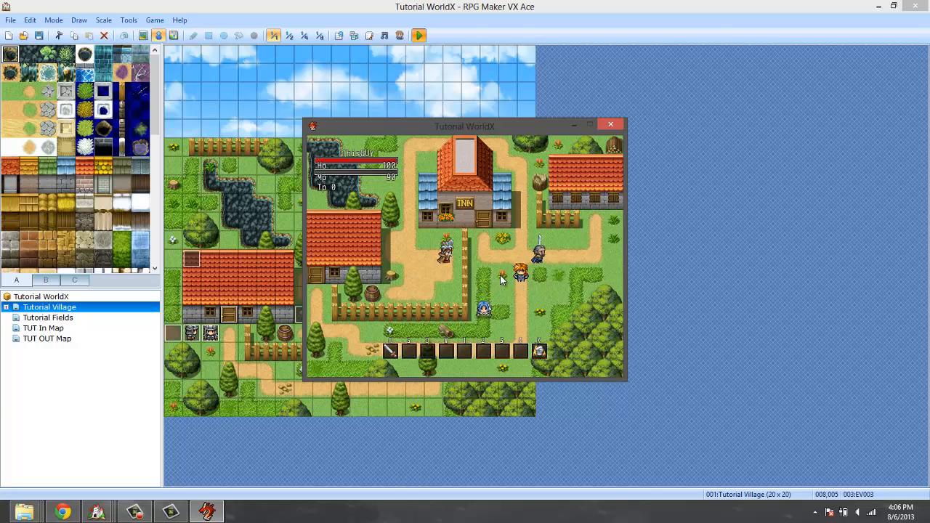
{"action": "key", "text": "Up"}
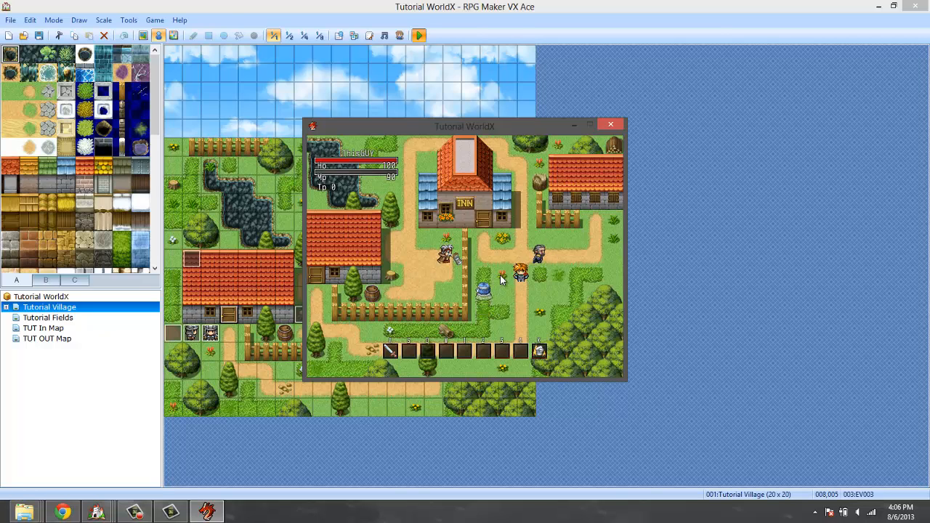
{"action": "key", "text": "Up"}
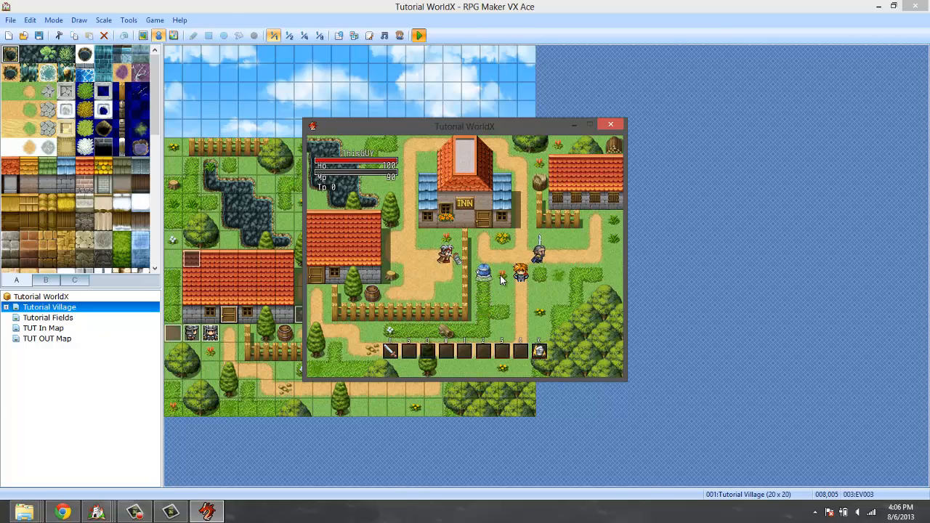
{"action": "key", "text": "Up"}
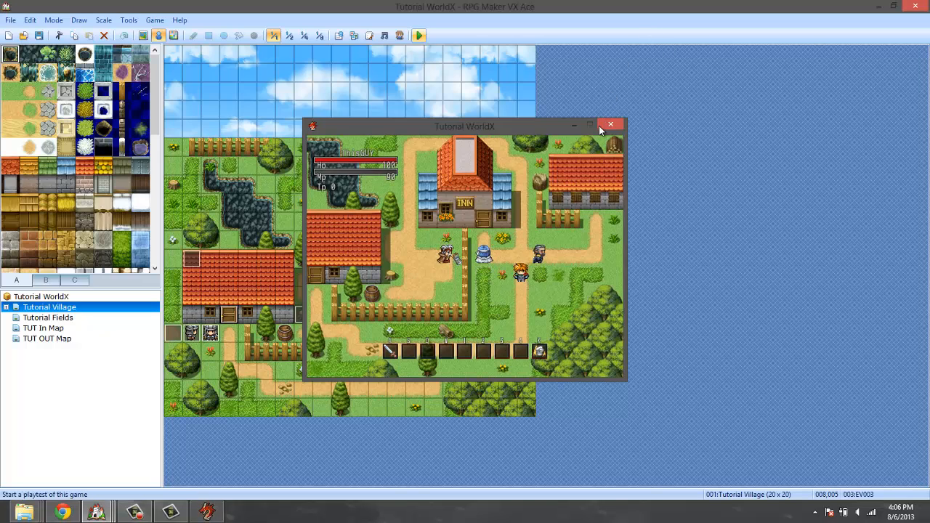
{"action": "left_click", "coordinate": [600, 126]}
Extend the Peral Sword's Tool Combo Tool note to "weapon, 3, 95, jump" and confirm the database changes.
{"action": "left_click", "coordinate": [128, 20]}
{"action": "left_click", "coordinate": [134, 32]}
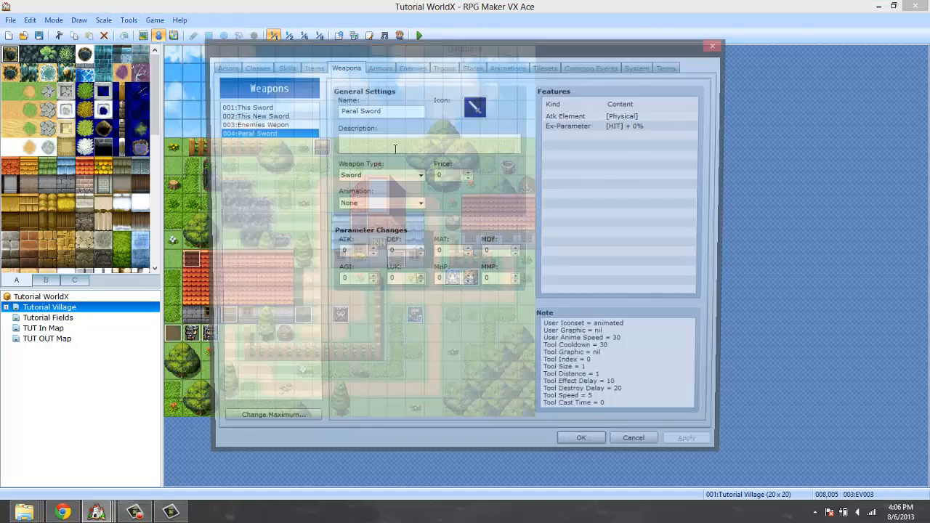
{"action": "left_click_drag", "start_coordinate": [611, 404], "coordinate": [669, 430]}
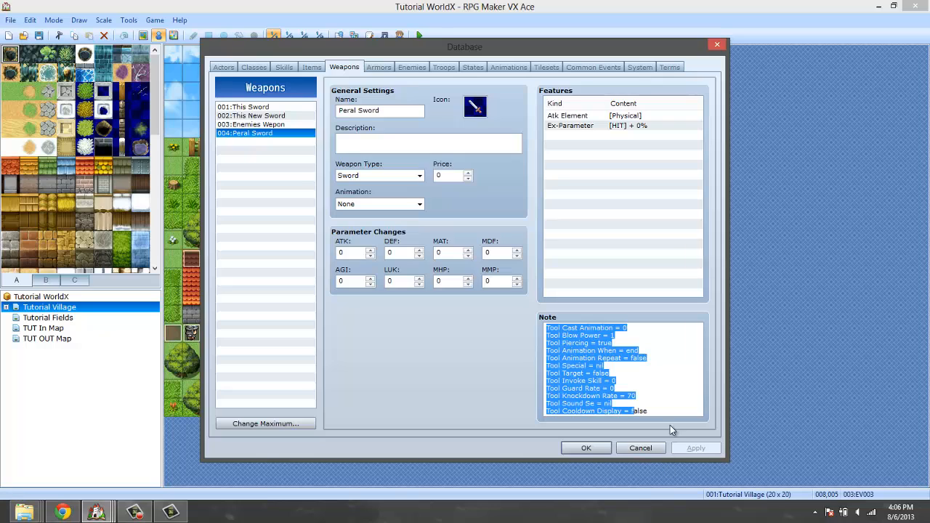
{"action": "left_click", "coordinate": [674, 364]}
{"action": "left_click_drag", "start_coordinate": [675, 397], "coordinate": [680, 520]}
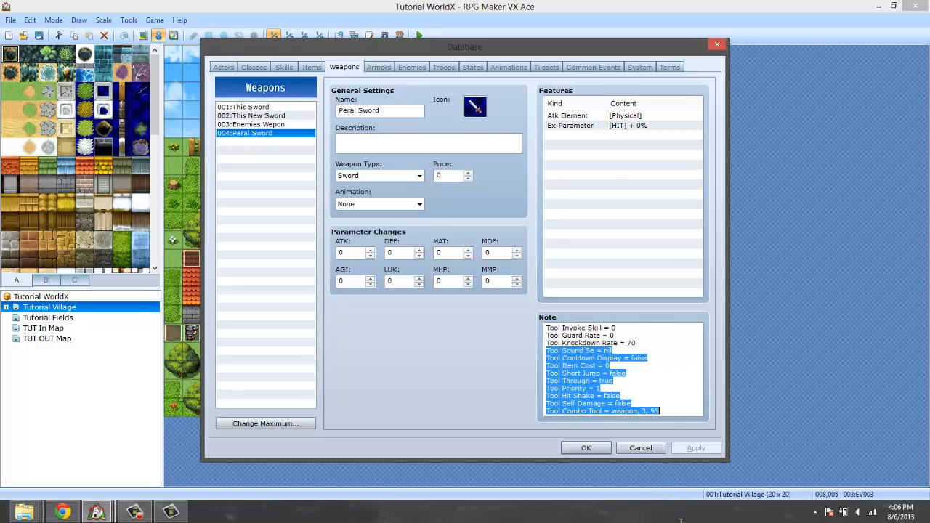
{"action": "left_click", "coordinate": [683, 411]}
{"action": "type", "text": ", "}
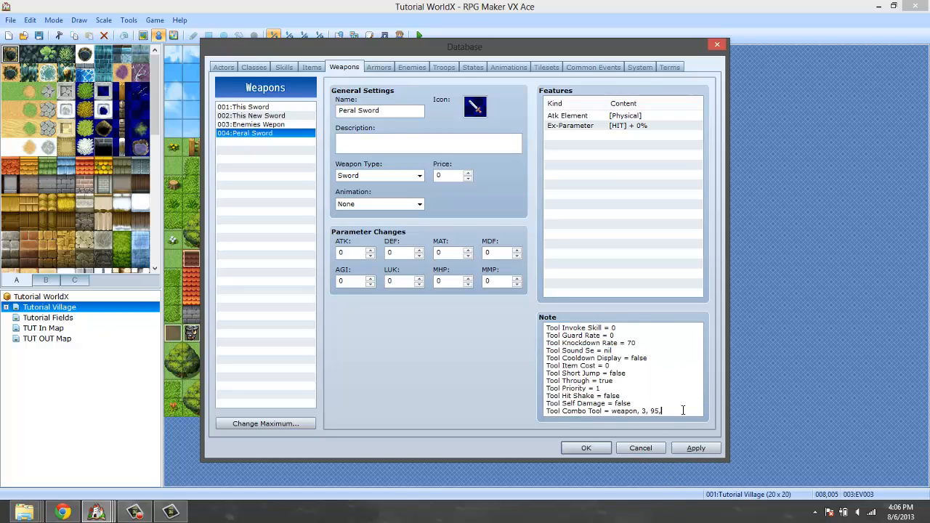
{"action": "type", "text": "jump"}
{"action": "left_click", "coordinate": [572, 451]}
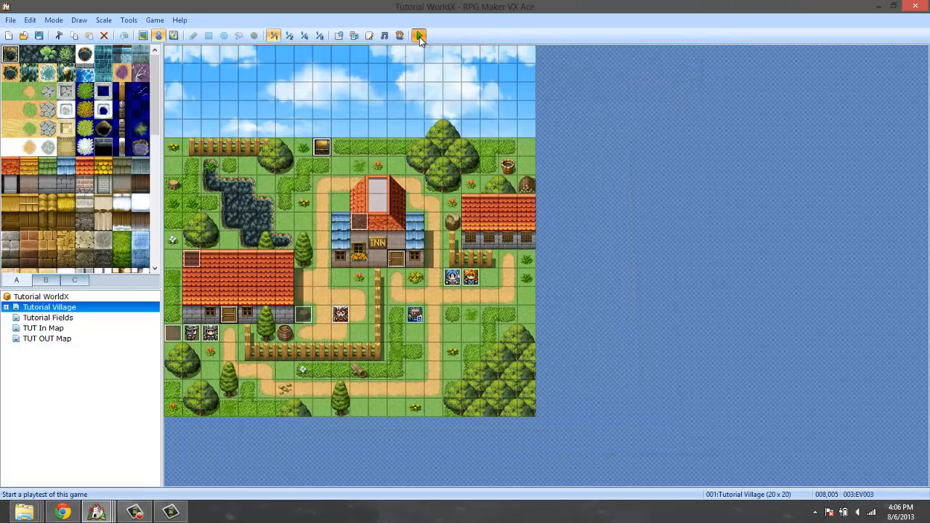
Playtest a new game and collect the Peral Sword from the chest.
{"action": "left_click", "coordinate": [419, 36]}
{"action": "left_click", "coordinate": [411, 281]}
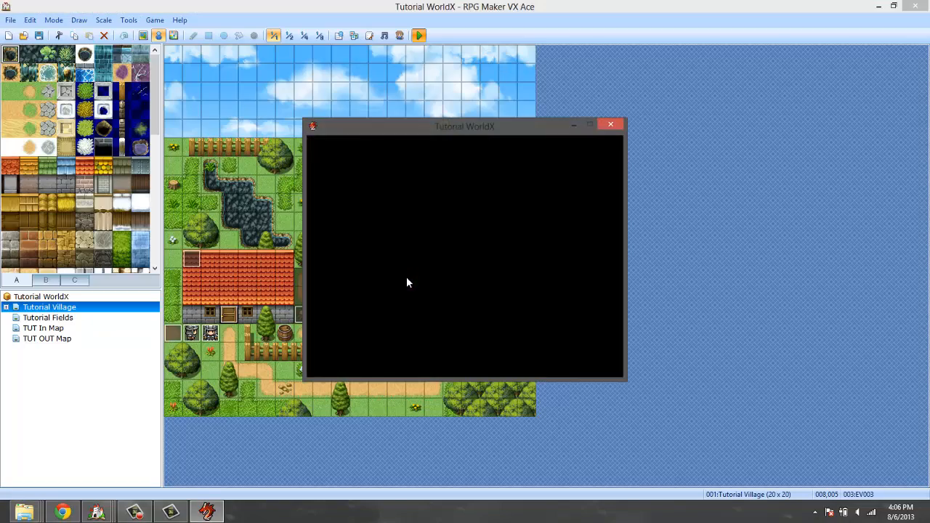
{"action": "key", "text": "Return"}
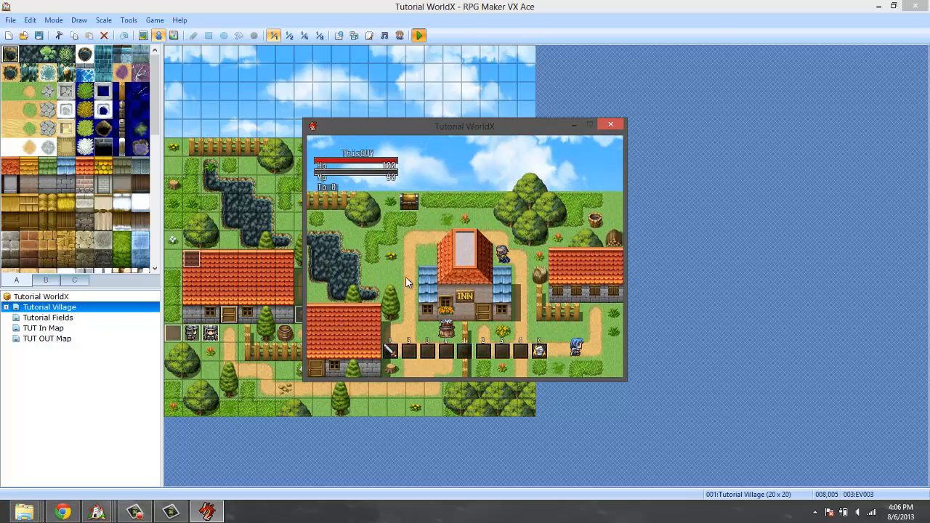
{"action": "key", "text": "space"}
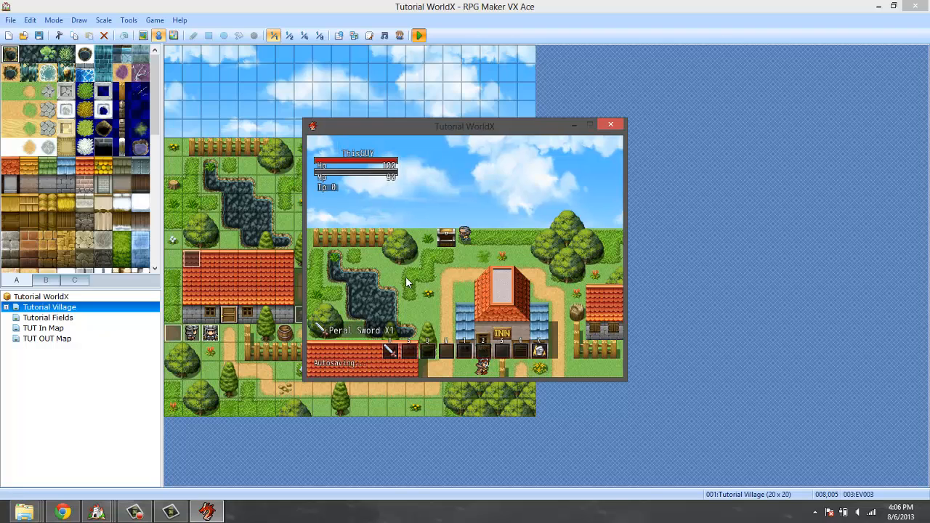
Walk back past the inn and equip the Peral Sword as ThisGUY's weapon.
{"action": "key", "text": "Right"}
{"action": "key", "text": "Down"}
{"action": "key", "text": "Right"}
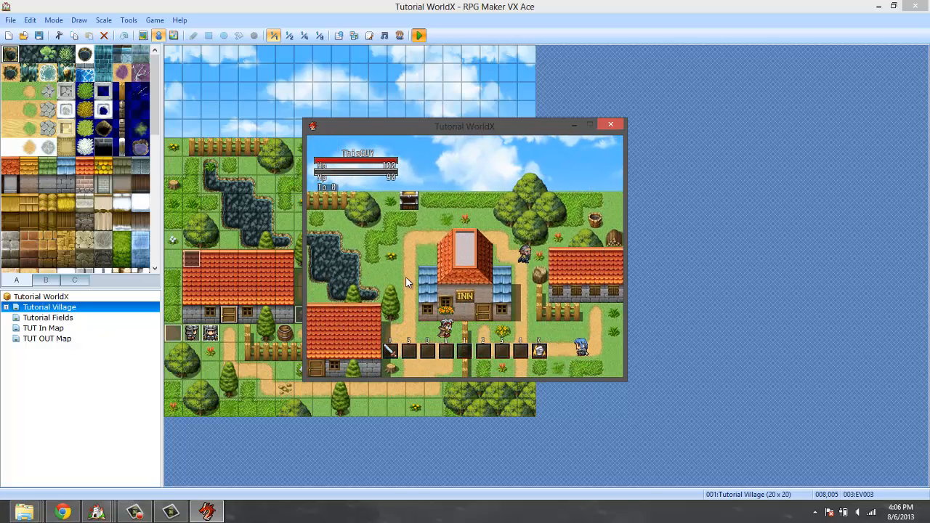
{"action": "key", "text": "Down"}
{"action": "key", "text": "Escape"}
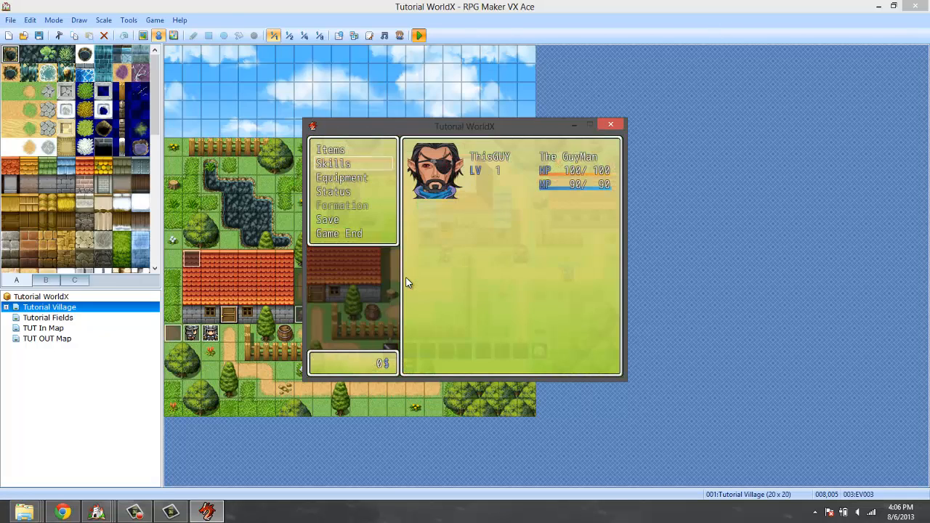
{"action": "key", "text": "space"}
{"action": "key", "text": "space"}
{"action": "key", "text": "space"}
{"action": "key", "text": "space"}
{"action": "key", "text": "space"}
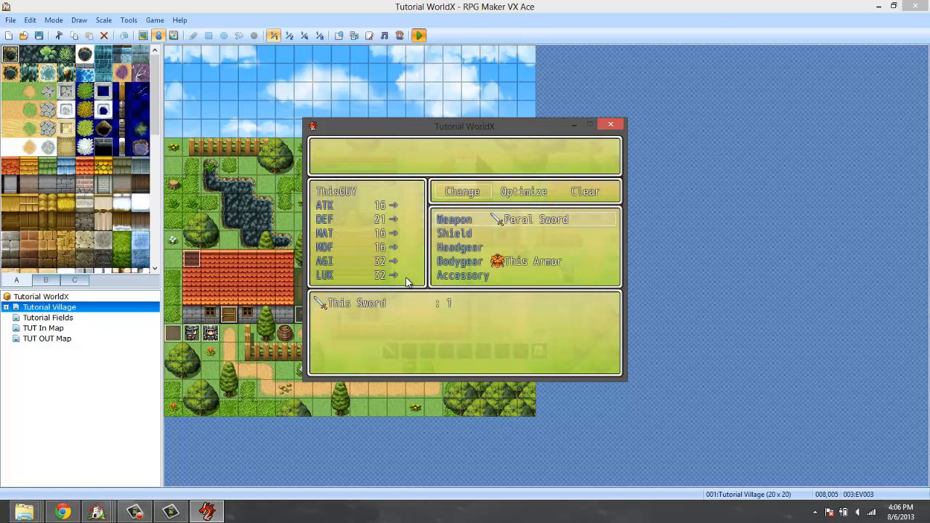
{"action": "key", "text": "Escape"}
{"action": "key", "text": "Escape"}
{"action": "key", "text": "Escape"}
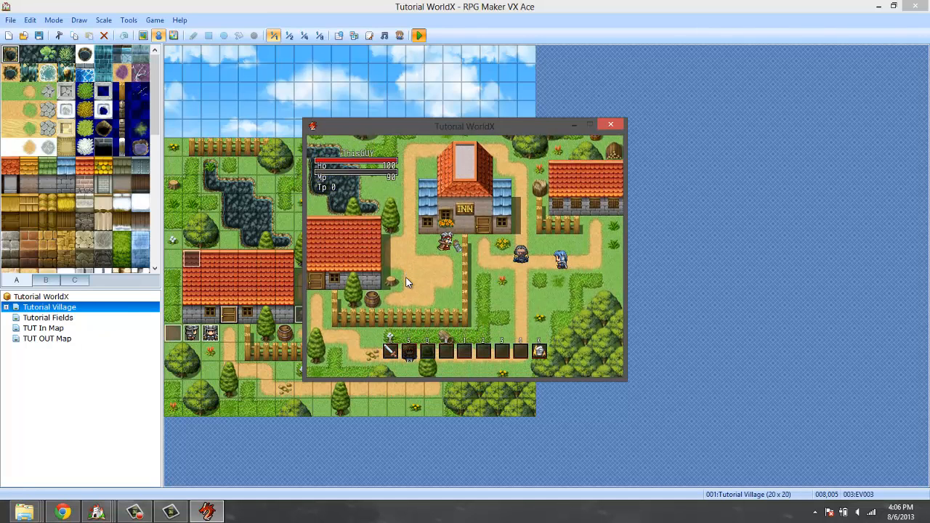
Walk along the path south of the inn and make the first test attacks with the Peral Sword.
{"action": "key", "text": "Down"}
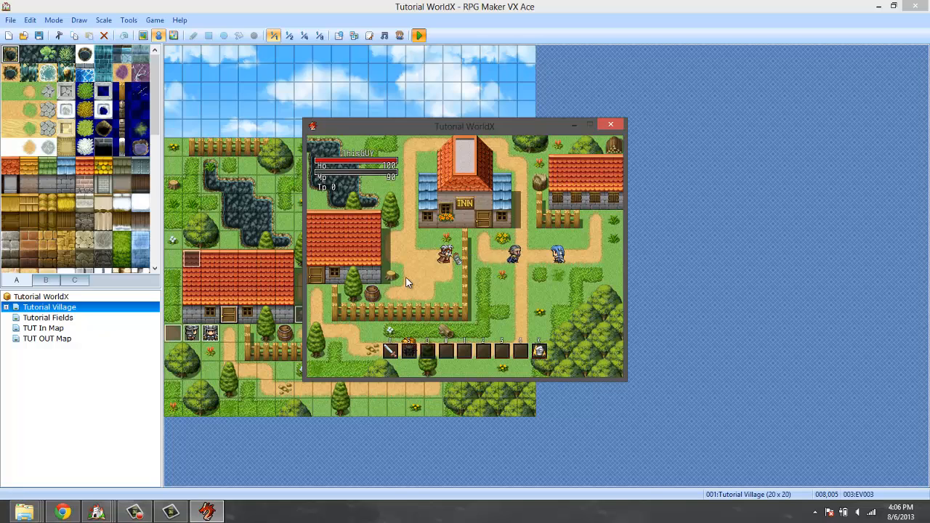
{"action": "key", "text": "Down"}
{"action": "key", "text": "Down"}
{"action": "key", "text": "a"}
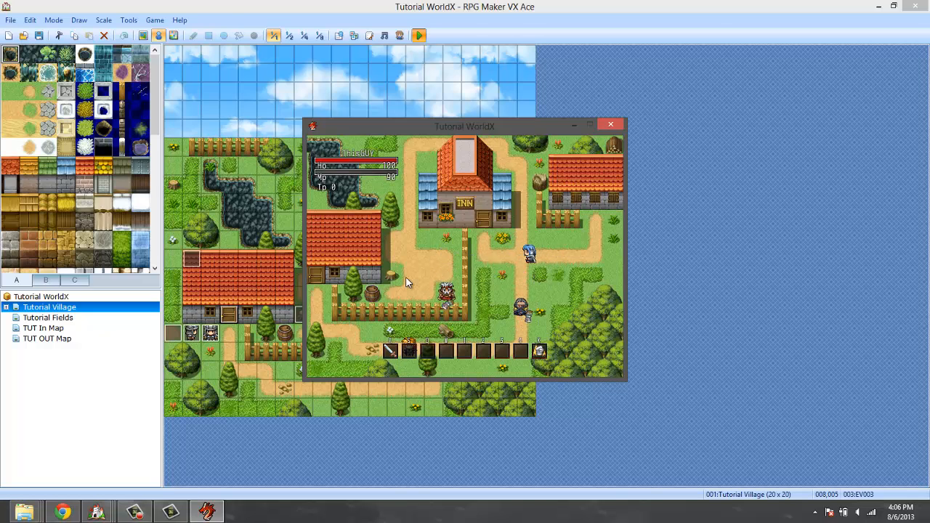
{"action": "key", "text": "Down"}
{"action": "key", "text": "Up"}
{"action": "key", "text": "Up"}
{"action": "key", "text": "a"}
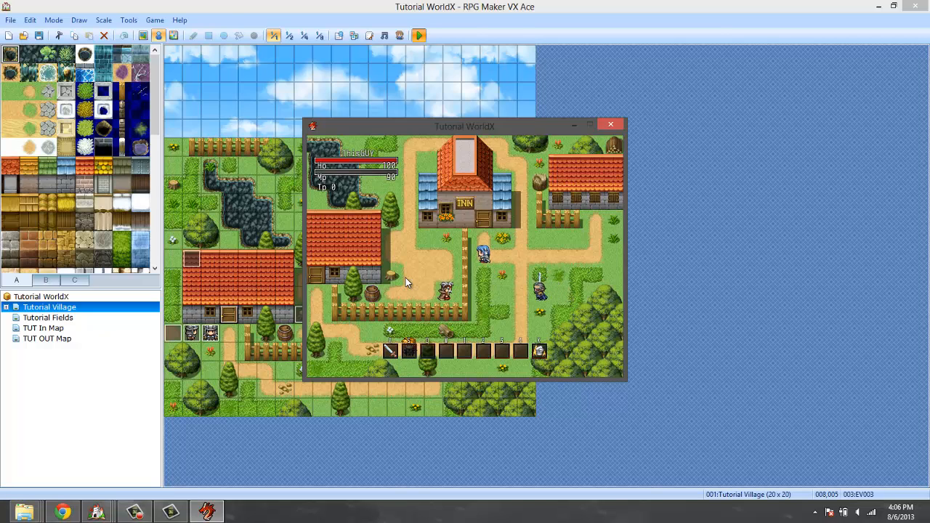
Attack repeatedly with the Peral Sword to test the jump option of its combo.
{"action": "key", "text": "a"}
{"action": "key", "text": "a"}
{"action": "key", "text": "a"}
{"action": "key", "text": "a"}
{"action": "key", "text": "a"}
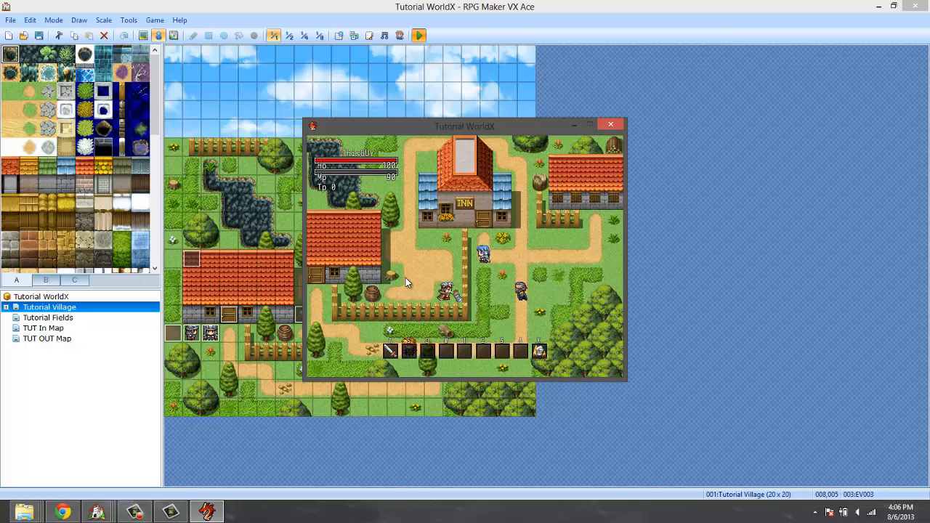
{"action": "key", "text": "a"}
{"action": "key", "text": "a"}
{"action": "key", "text": "a"}
{"action": "key", "text": "a"}
{"action": "key", "text": "a"}
{"action": "key", "text": "a"}
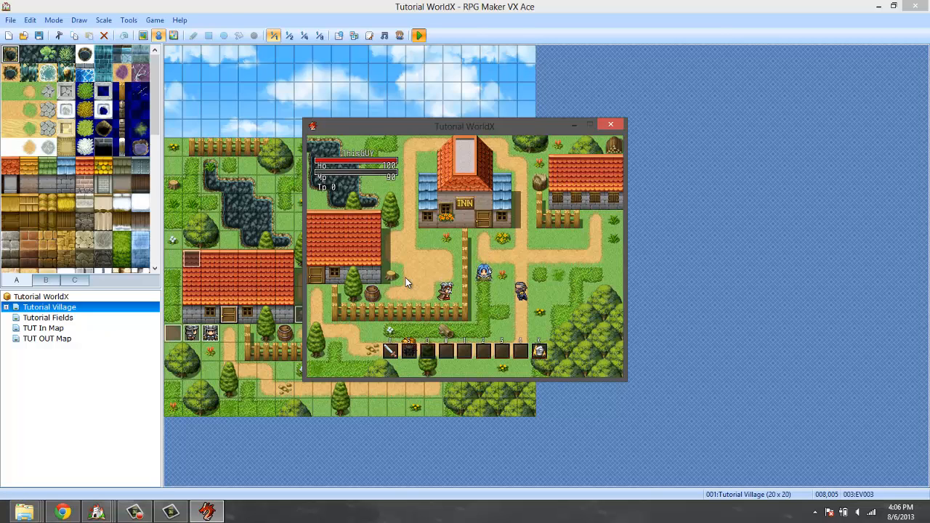
{"action": "key", "text": "a"}
{"action": "key", "text": "a"}
{"action": "key", "text": "a"}
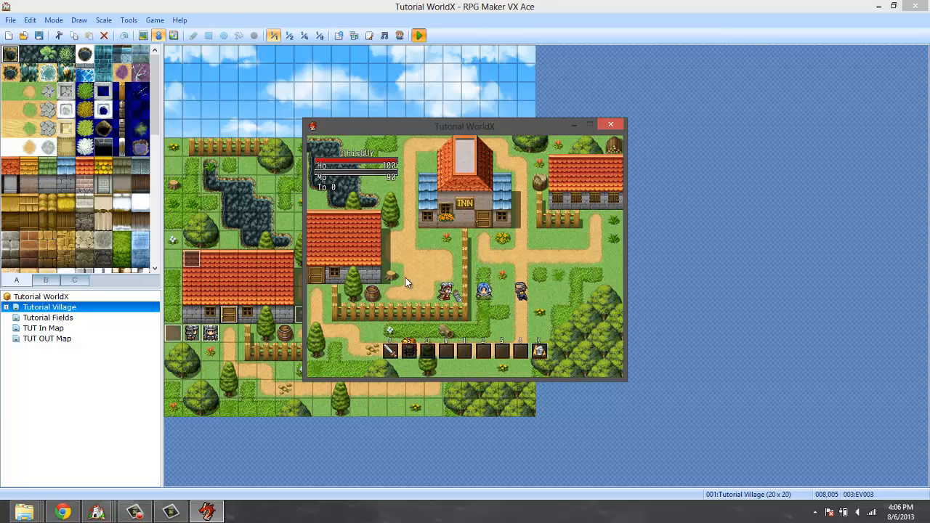
{"action": "key", "text": "a"}
{"action": "key", "text": "a"}
{"action": "key", "text": "a"}
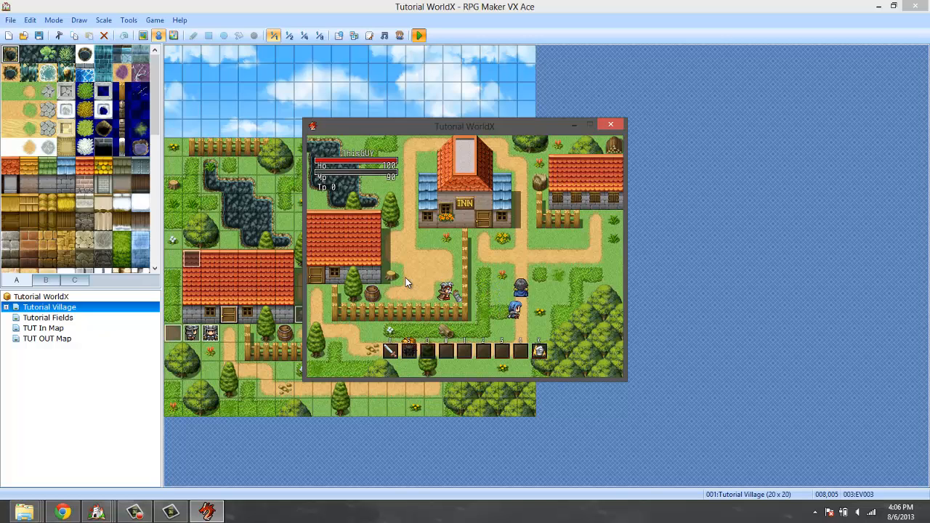
Walk along the path in front of the inn and keep attacking with the Peral Sword to test its combo.
{"action": "key", "text": "Up"}
{"action": "key", "text": "Up"}
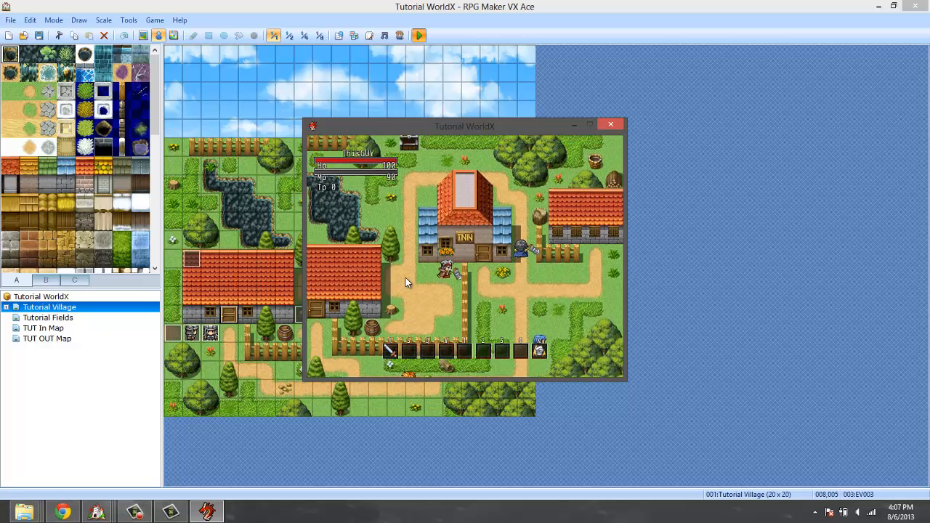
{"action": "key", "text": "Right"}
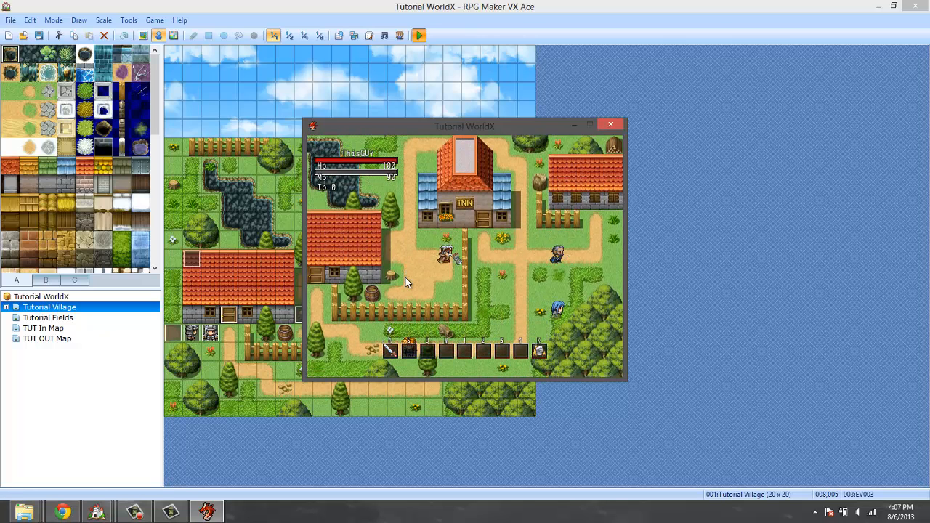
{"action": "key", "text": "a"}
{"action": "key", "text": "a"}
{"action": "key", "text": "a"}
{"action": "key", "text": "a"}
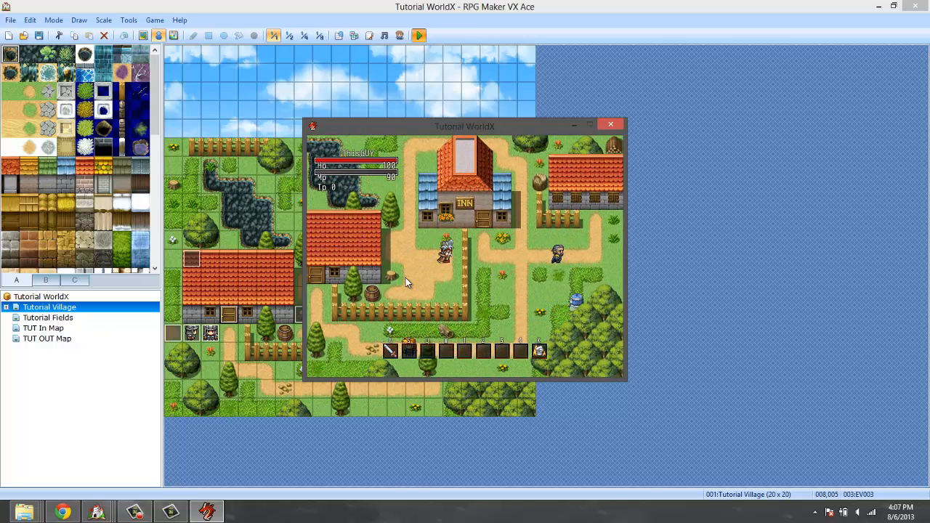
{"action": "key", "text": "a"}
{"action": "key", "text": "a"}
{"action": "key", "text": "a"}
{"action": "key", "text": "a"}
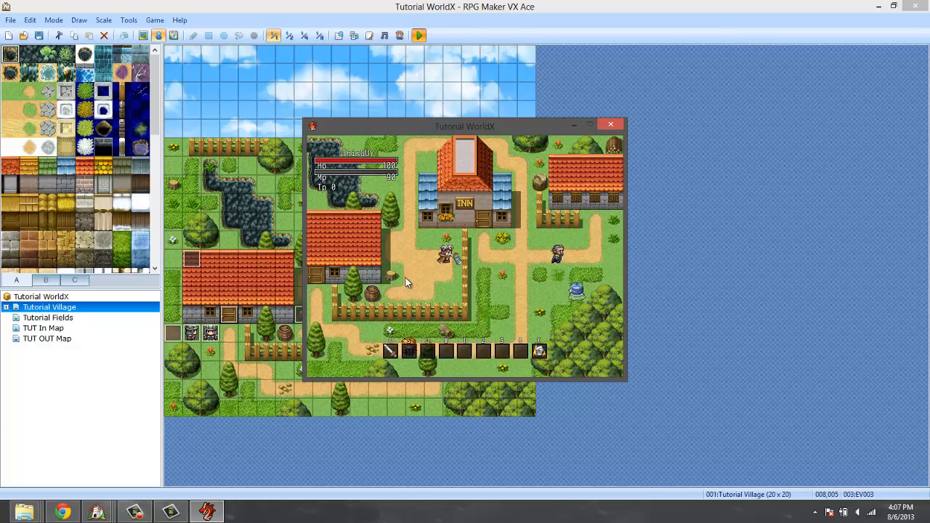
{"action": "key", "text": "a"}
{"action": "key", "text": "a"}
{"action": "key", "text": "a"}
{"action": "key", "text": "a"}
{"action": "key", "text": "a"}
{"action": "key", "text": "a"}
{"action": "key", "text": "a"}
{"action": "key", "text": "a"}
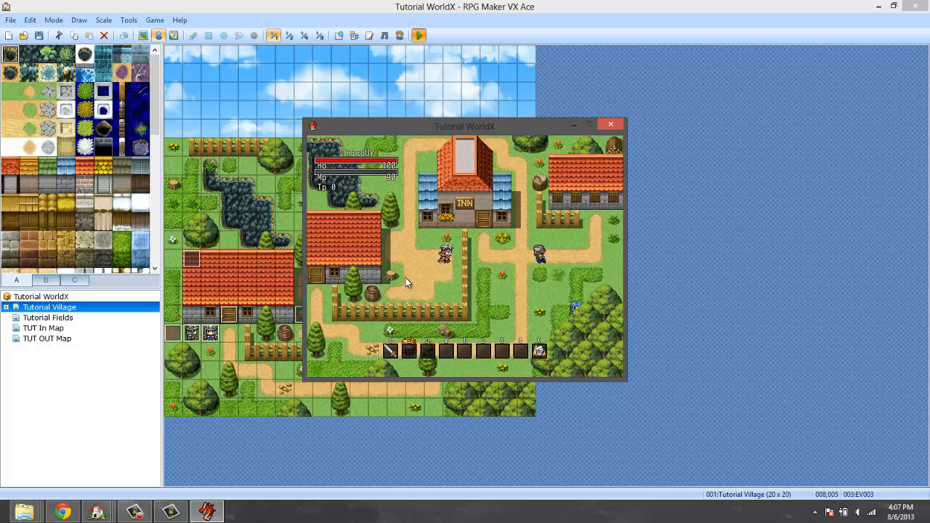
{"action": "key", "text": "a"}
{"action": "key", "text": "a"}
{"action": "key", "text": "a"}
{"action": "key", "text": "a"}
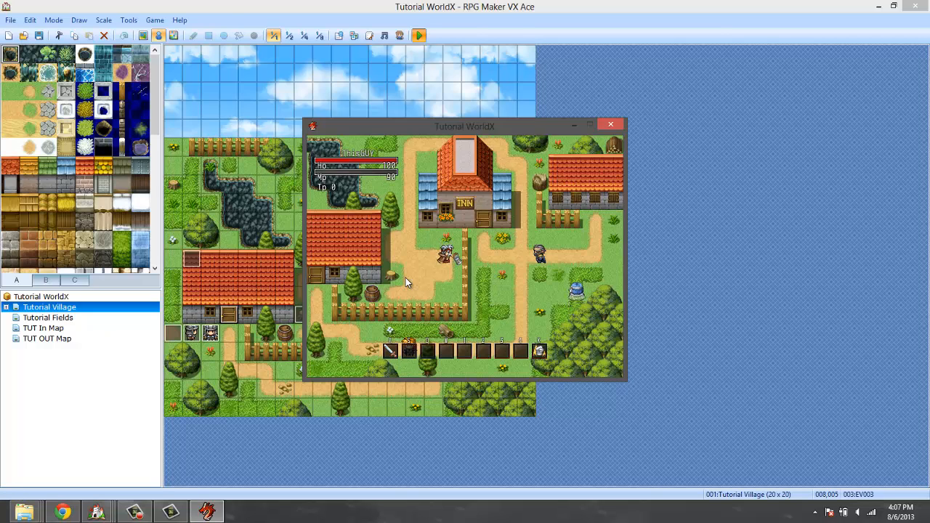
{"action": "key", "text": "a"}
{"action": "key", "text": "a"}
{"action": "key", "text": "a"}
{"action": "key", "text": "a"}
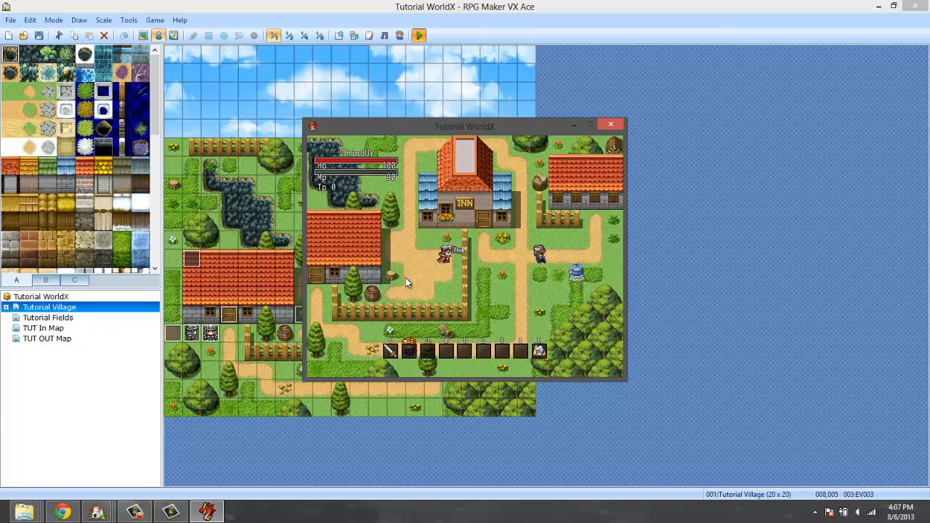
{"action": "key", "text": "a"}
{"action": "key", "text": "a"}
{"action": "key", "text": "a"}
{"action": "key", "text": "a"}
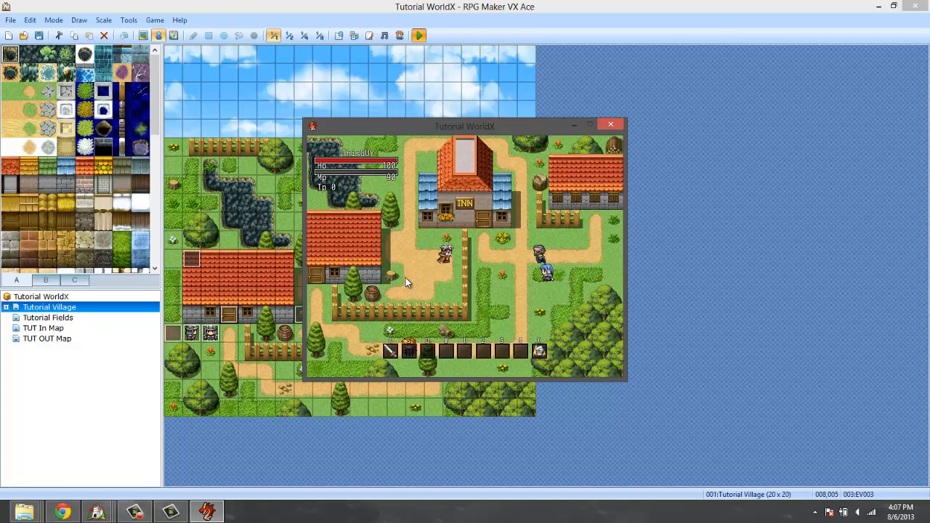
{"action": "key", "text": "a"}
{"action": "key", "text": "a"}
{"action": "key", "text": "a"}
{"action": "key", "text": "a"}
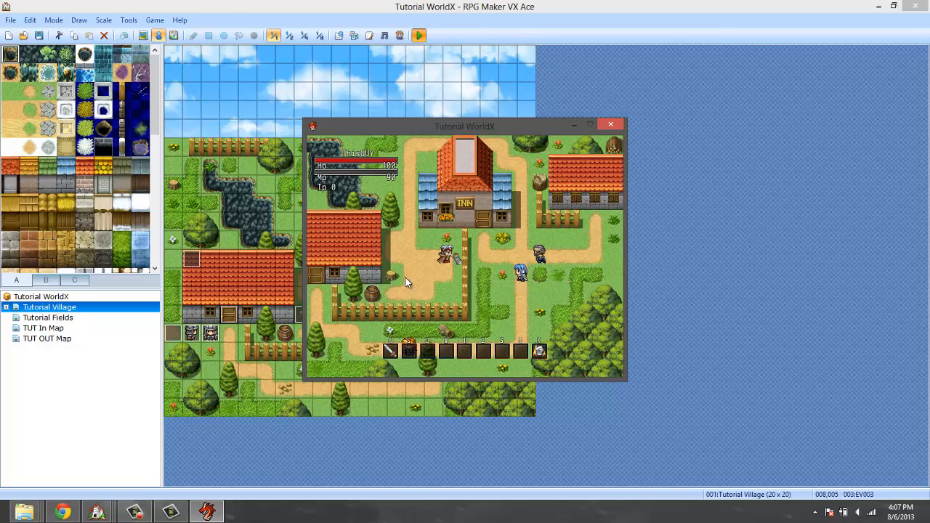
{"action": "key", "text": "a"}
{"action": "key", "text": "a"}
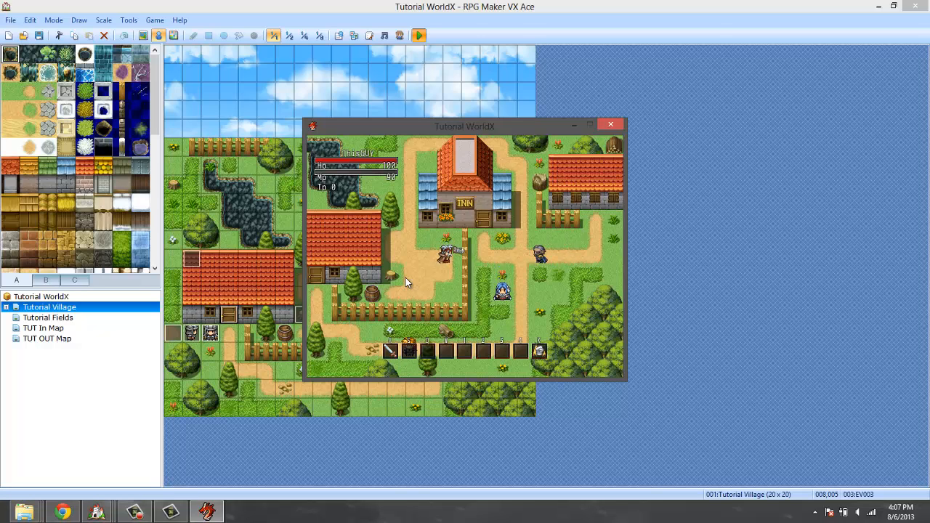
Walk up and down the path beside the inn, make the last test attacks, and end the playtest.
{"action": "key", "text": "Up"}
{"action": "key", "text": "Down"}
{"action": "key", "text": "Down"}
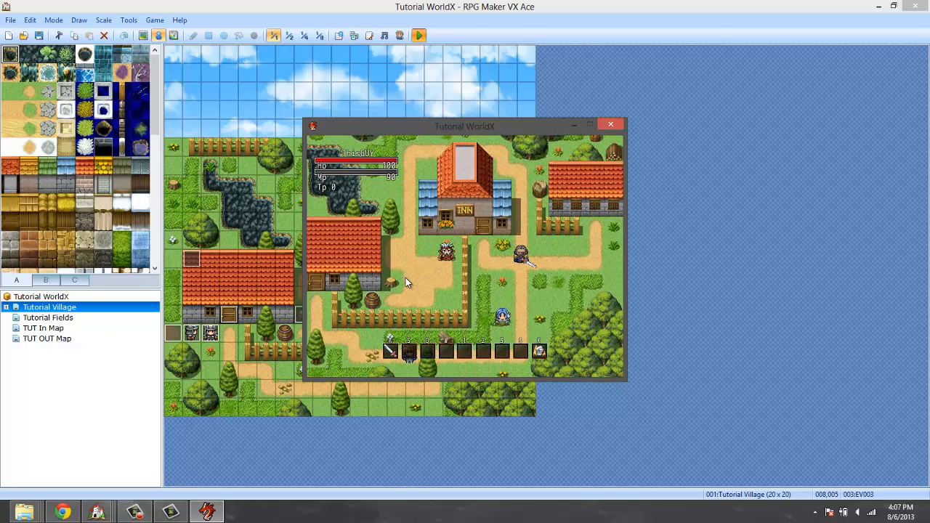
{"action": "key", "text": "a"}
{"action": "key", "text": "a"}
{"action": "key", "text": "a"}
{"action": "key", "text": "a"}
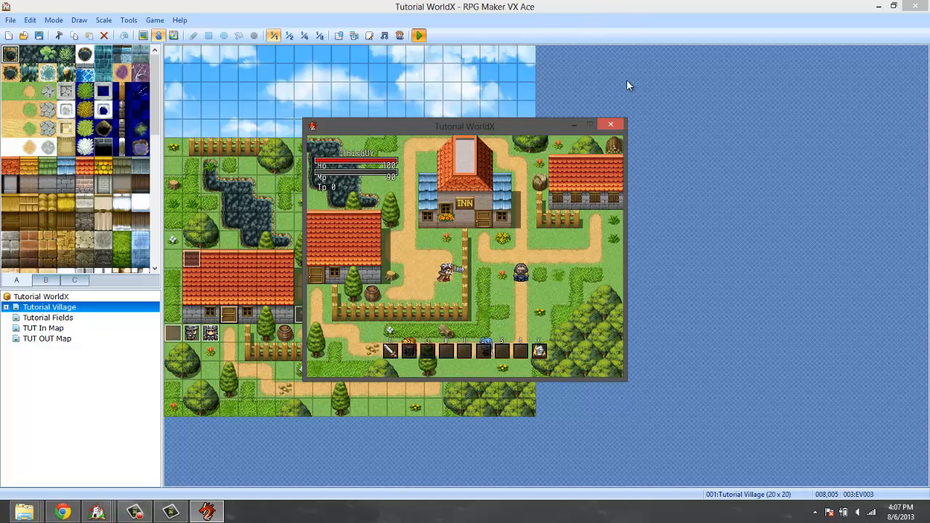
{"action": "left_click", "coordinate": [610, 124]}
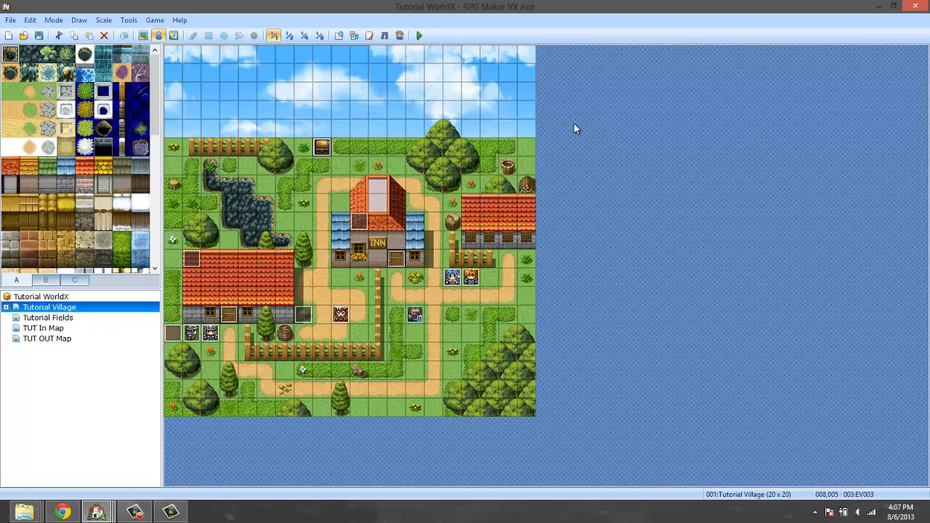
Open the script editor and review the tool setting explanations and the Tools Notetags section in the Pearl Documentation script.
{"action": "left_click", "coordinate": [134, 512]}
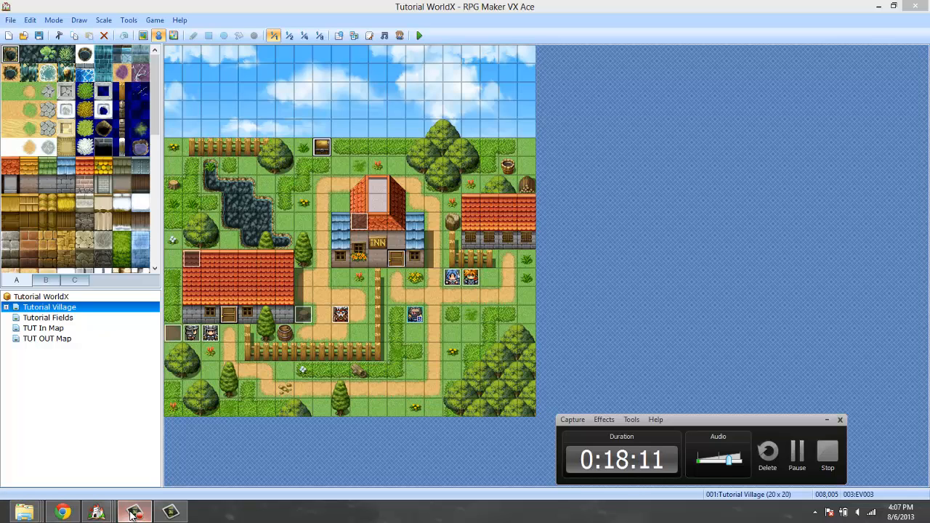
{"action": "left_click", "coordinate": [369, 35]}
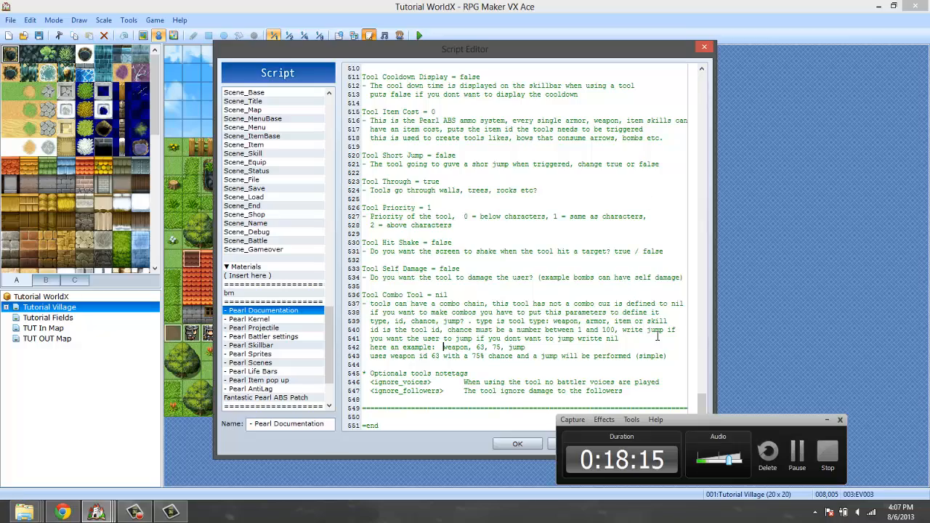
{"action": "left_click_drag", "start_coordinate": [701, 401], "coordinate": [707, 354]}
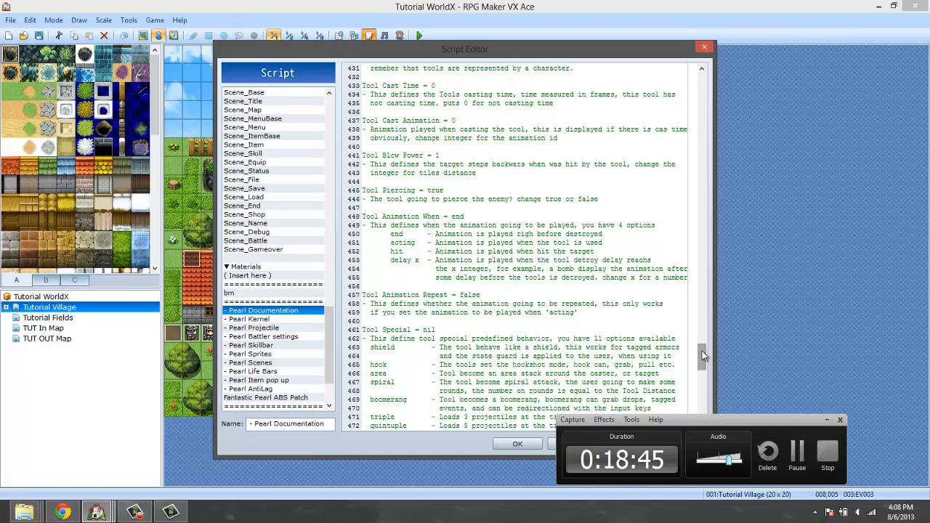
{"action": "left_click", "coordinate": [825, 420]}
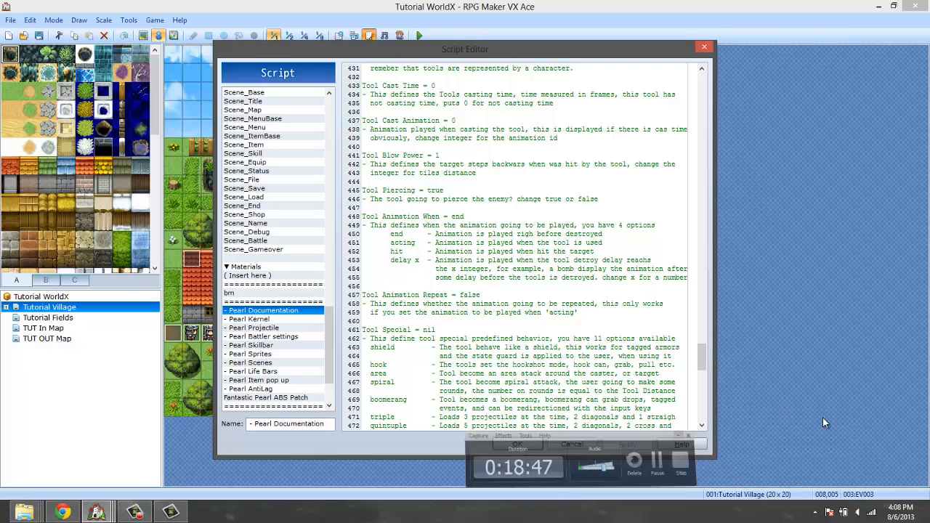
{"action": "left_click_drag", "start_coordinate": [704, 356], "coordinate": [702, 403]}
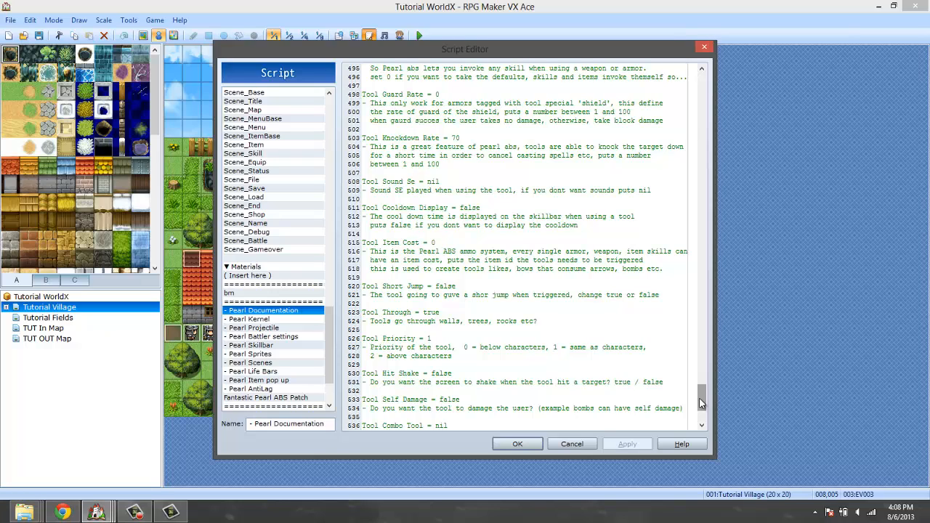
{"action": "left_click_drag", "start_coordinate": [706, 398], "coordinate": [712, 295]}
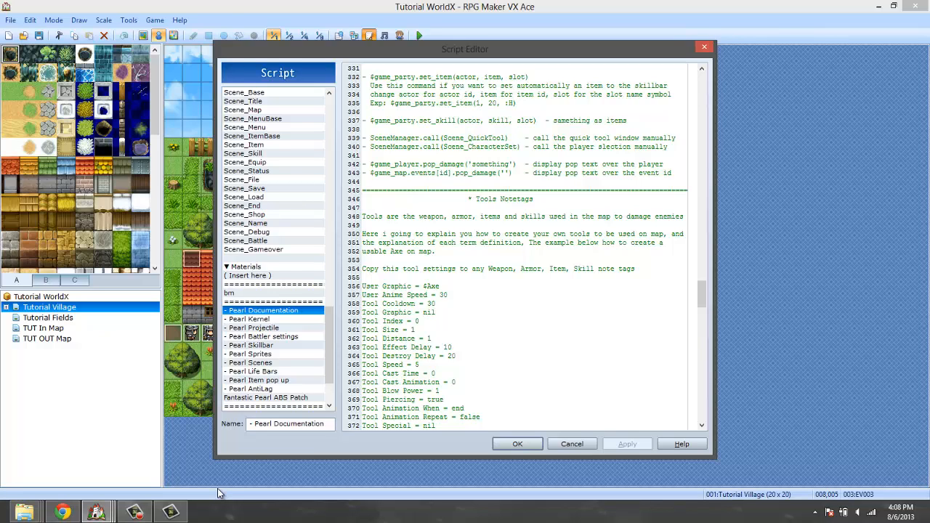
{"action": "left_click", "coordinate": [138, 513]}
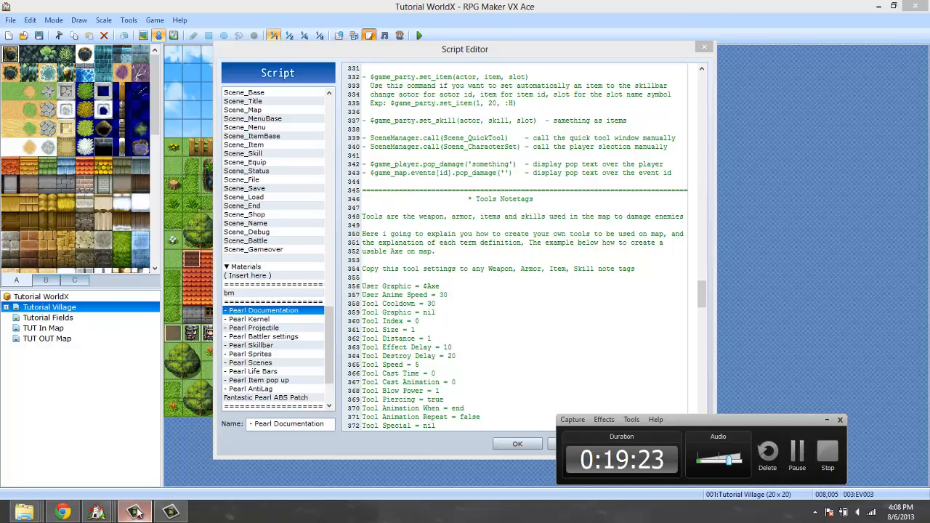
{"action": "mouse_move", "coordinate": [132, 512]}
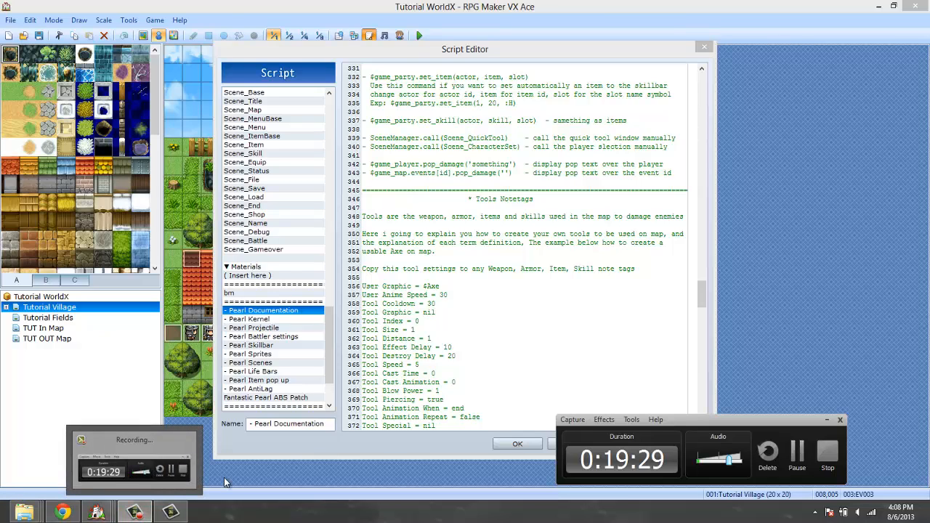
{"action": "left_click", "coordinate": [403, 443]}
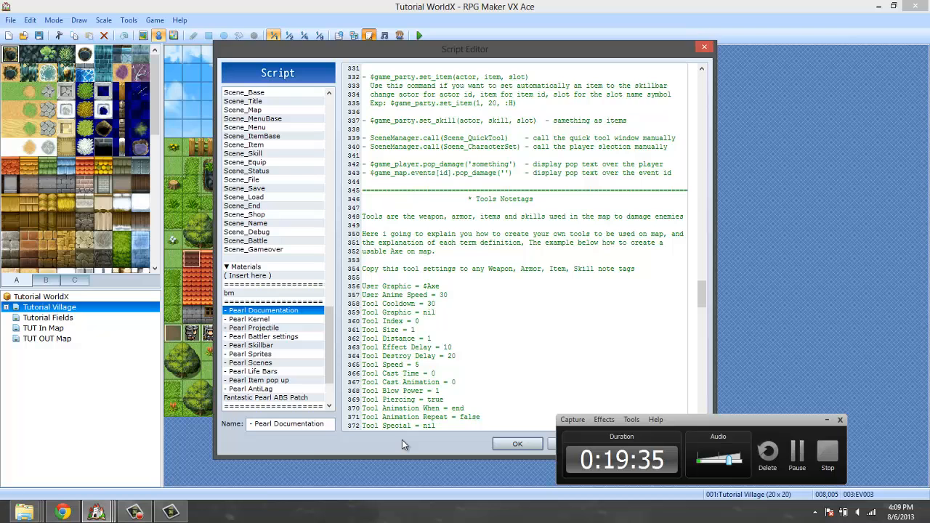
{"action": "left_click", "coordinate": [827, 449]}
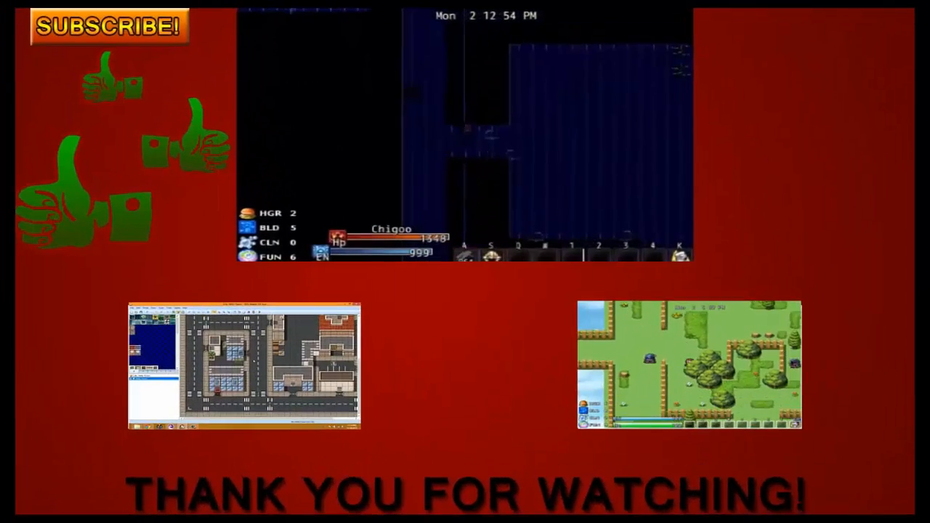